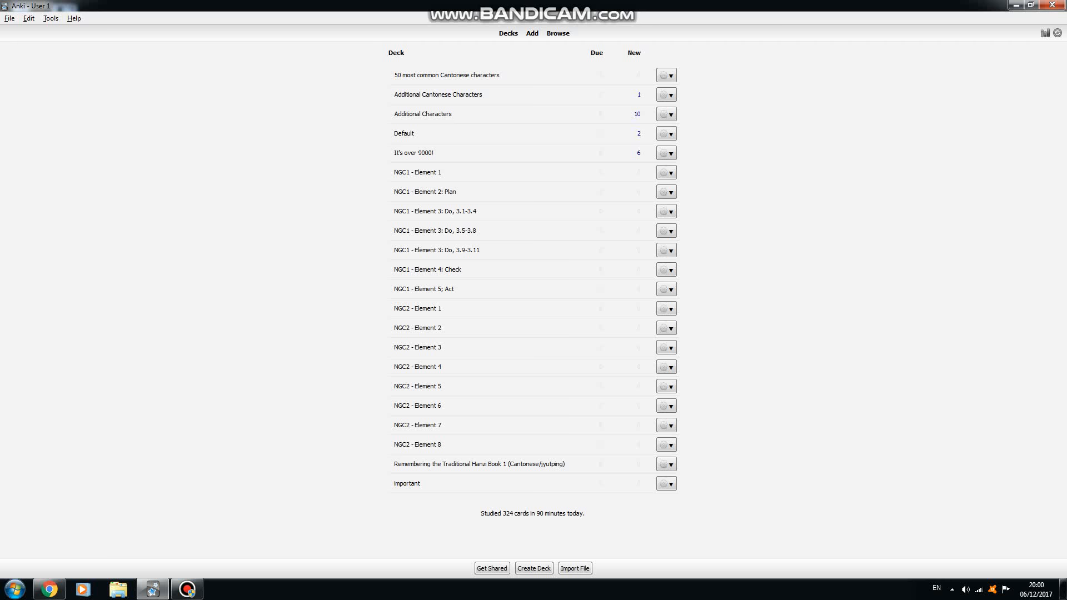
- Switch to Chrome and select all the Cantonese sentences in the first Google Docs document
{"action": "key", "text": "alt+Tab"}
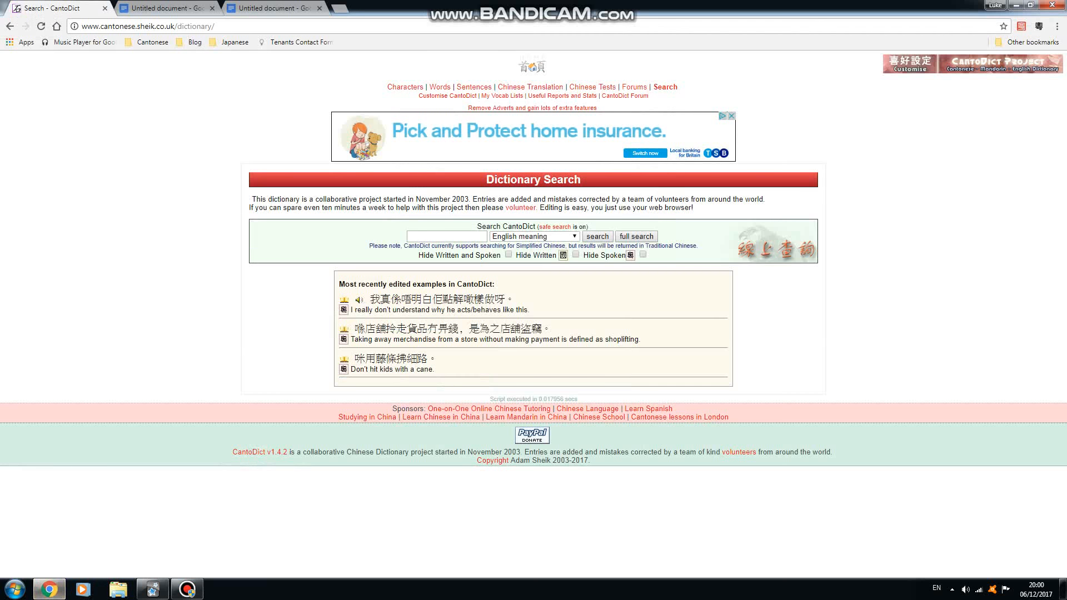
{"action": "key", "text": "ctrl+Tab"}
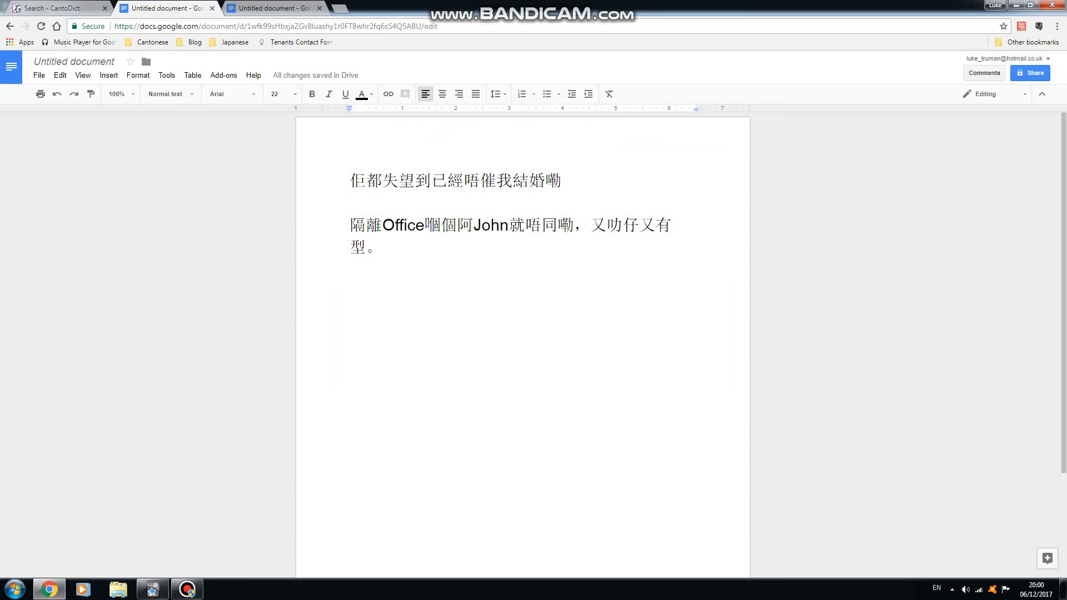
{"action": "key", "text": "ctrl+a"}
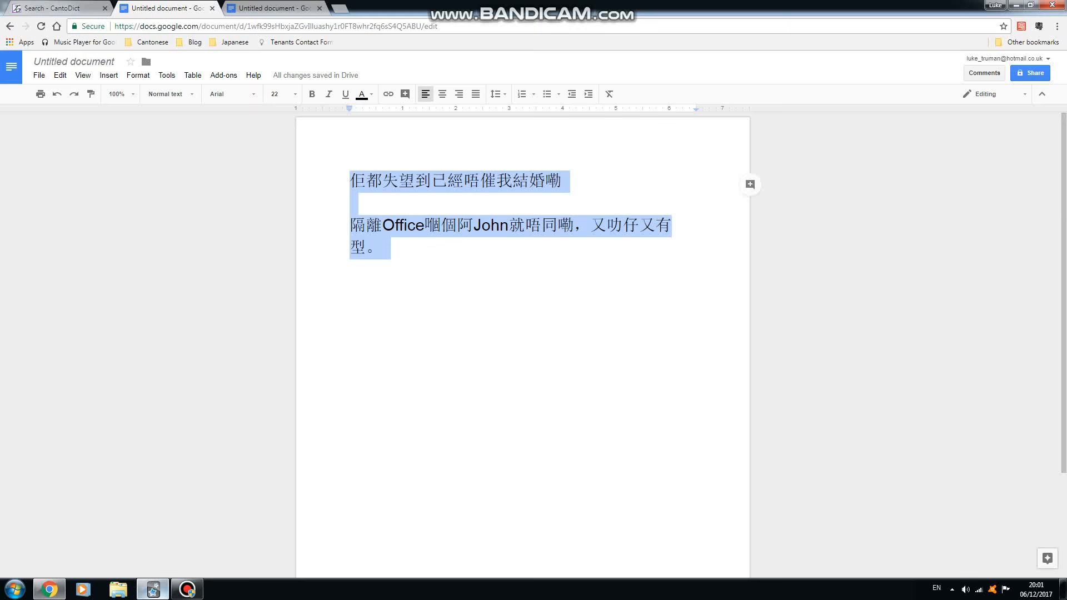
- Switch to Anki and show the cards of the "It's over 9000!" deck in the card browser
{"action": "left_click", "coordinate": [152, 589]}
{"action": "left_click", "coordinate": [558, 33]}
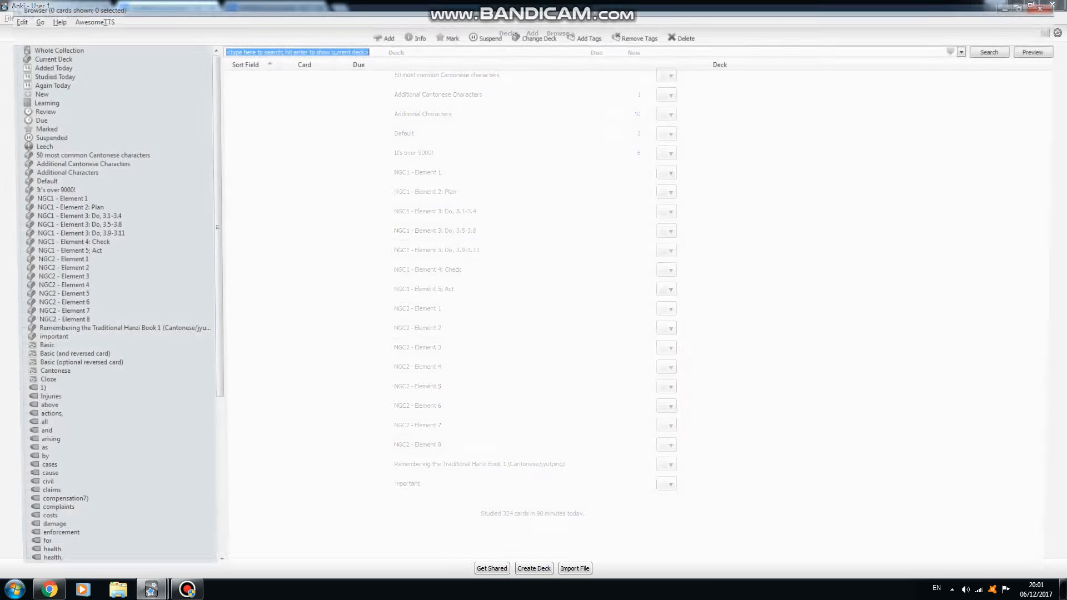
{"action": "left_click", "coordinate": [32, 181]}
{"action": "left_click", "coordinate": [41, 189]}
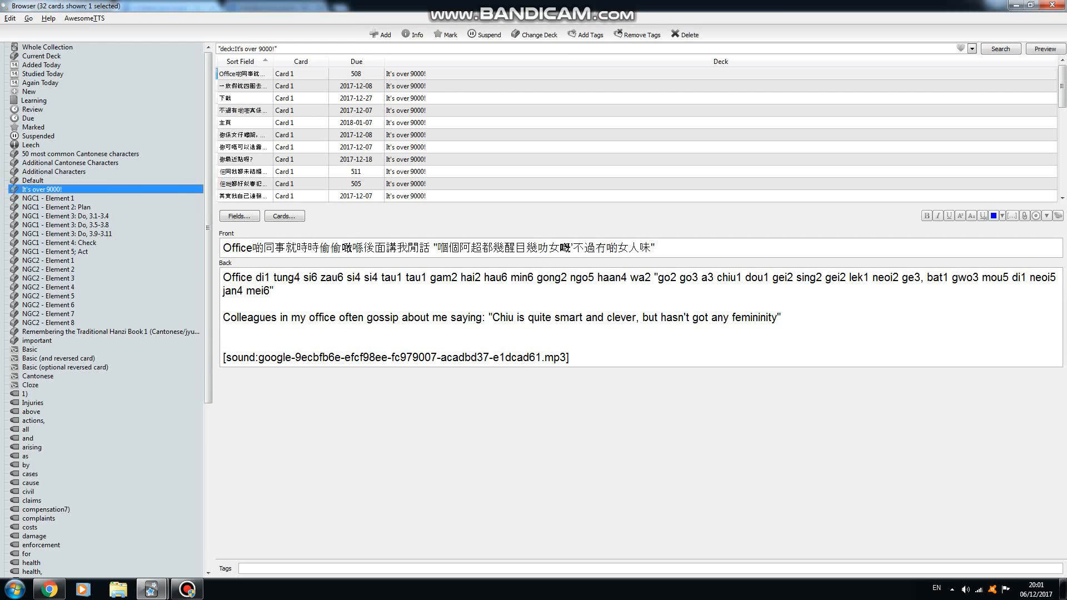
- Highlight the first card's romanisation, English translation, sound reference and front sentence one after another to review its layout
{"action": "left_click_drag", "start_coordinate": [275, 291], "coordinate": [235, 278]}
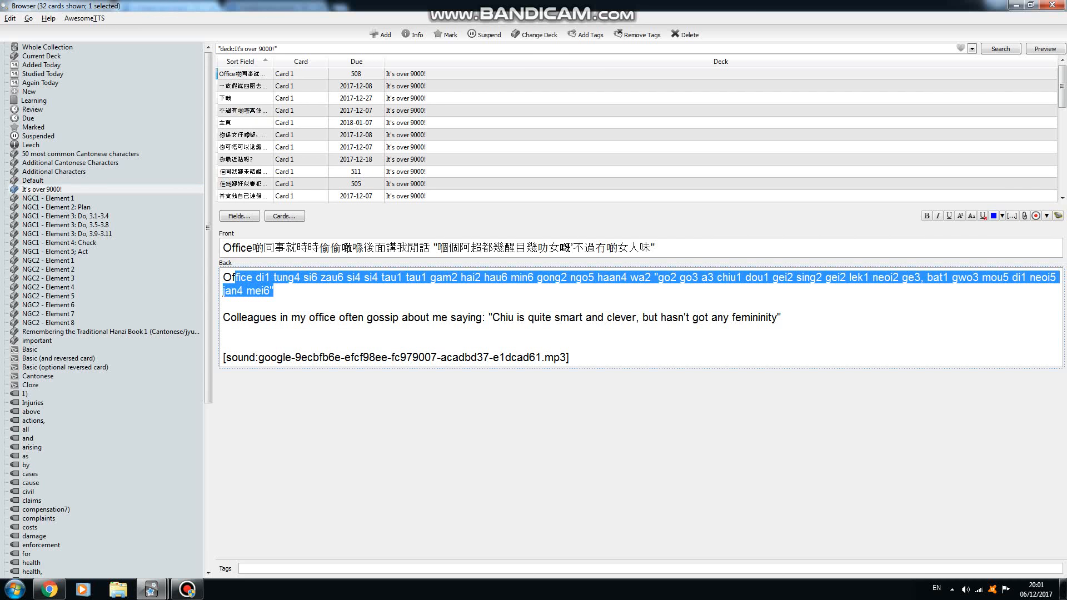
{"action": "left_click_drag", "start_coordinate": [230, 318], "coordinate": [780, 317]}
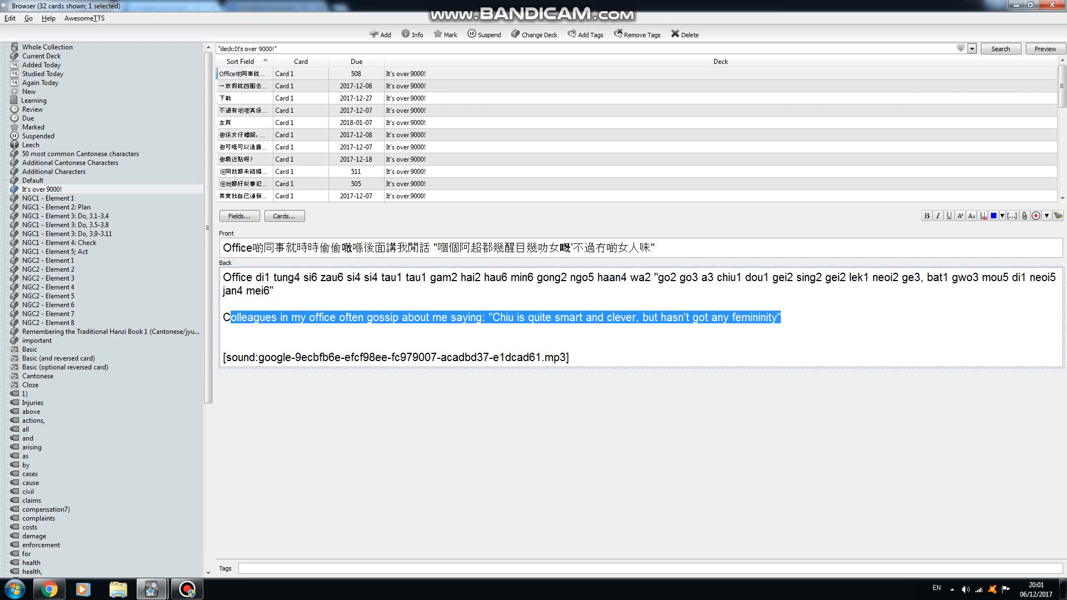
{"action": "left_click_drag", "start_coordinate": [223, 357], "coordinate": [567, 357]}
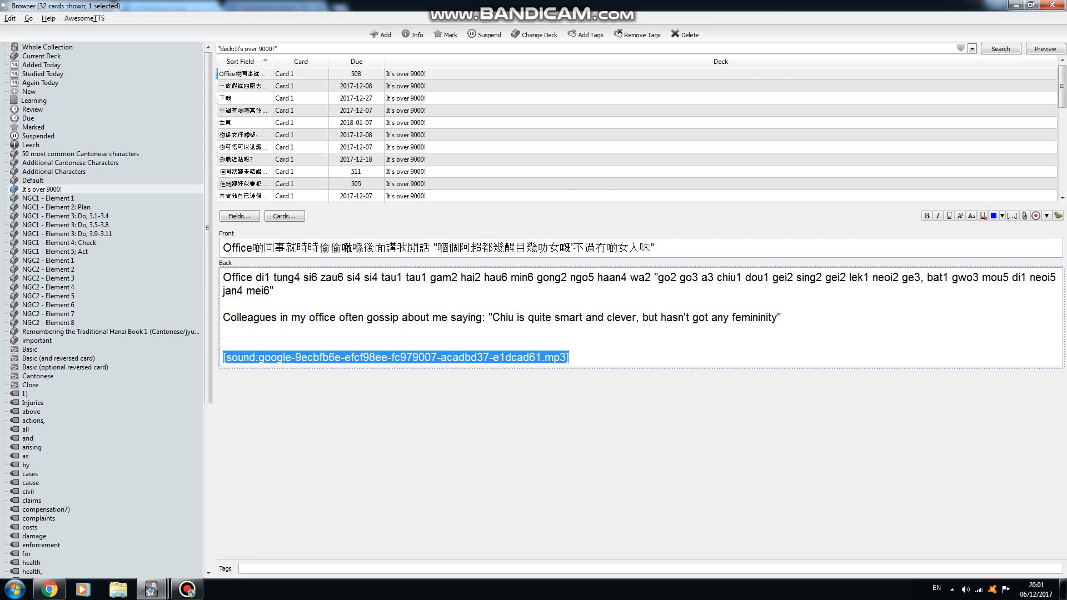
{"action": "left_click_drag", "start_coordinate": [656, 248], "coordinate": [222, 247]}
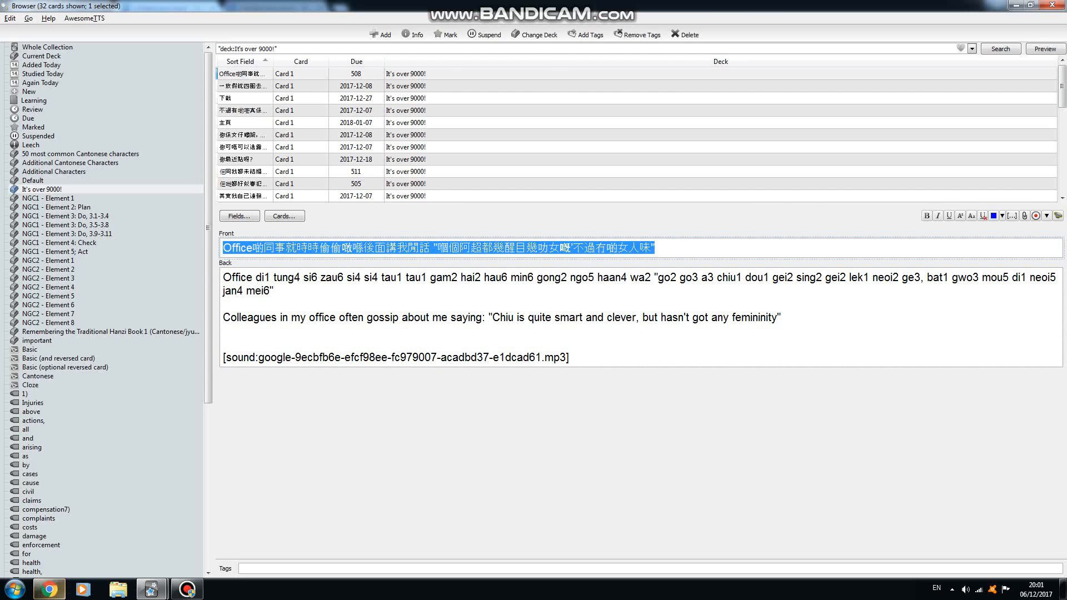
- Clear the selection in Chrome's sentence document and return to Anki's card browser
{"action": "left_click", "coordinate": [49, 589]}
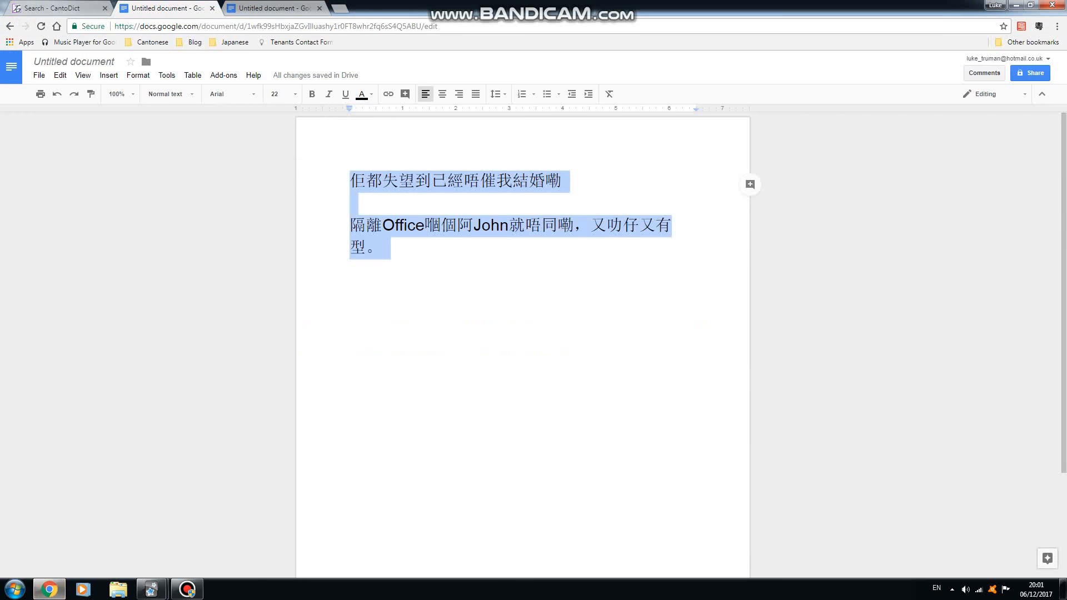
{"action": "left_click", "coordinate": [350, 291]}
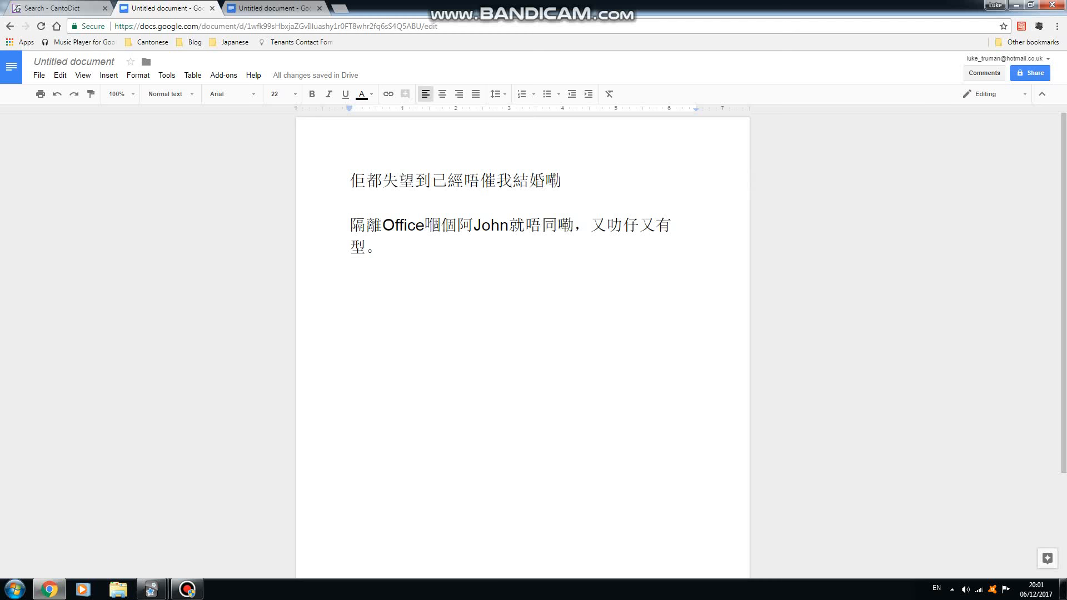
{"action": "mouse_move", "coordinate": [151, 589]}
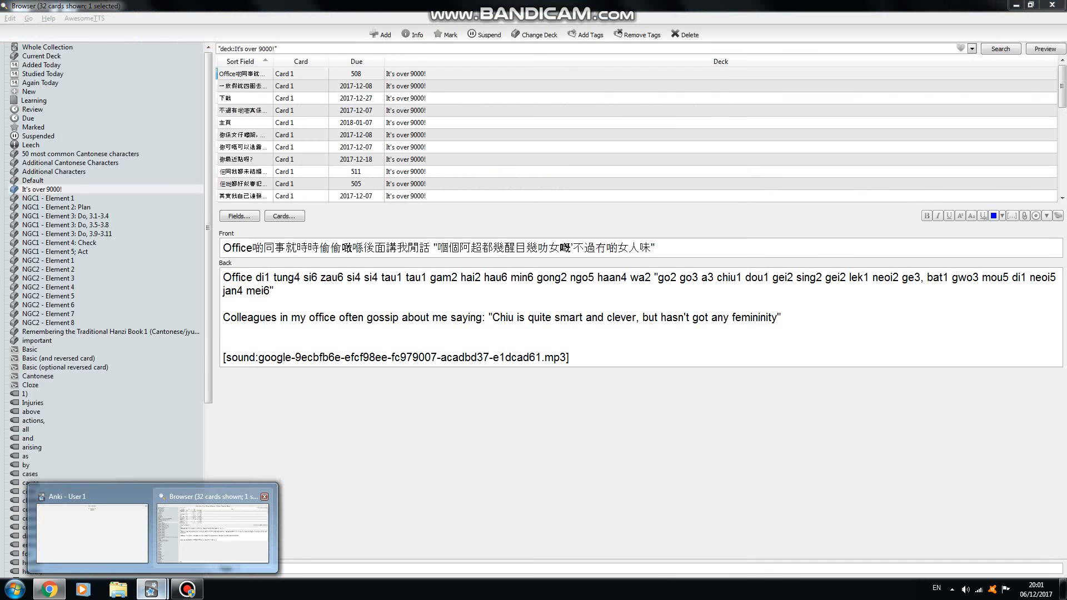
{"action": "left_click", "coordinate": [213, 534]}
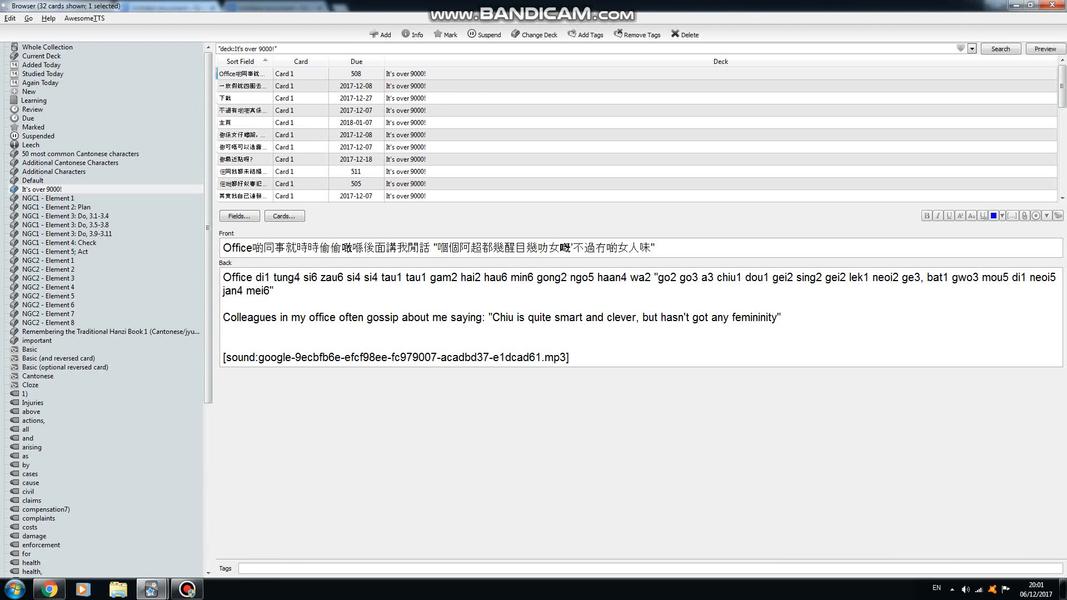
- Show the cards of the "It's over 9000!", "Additional Characters" and "Additional Cantonese Characters" decks in turn
{"action": "left_click", "coordinate": [41, 189]}
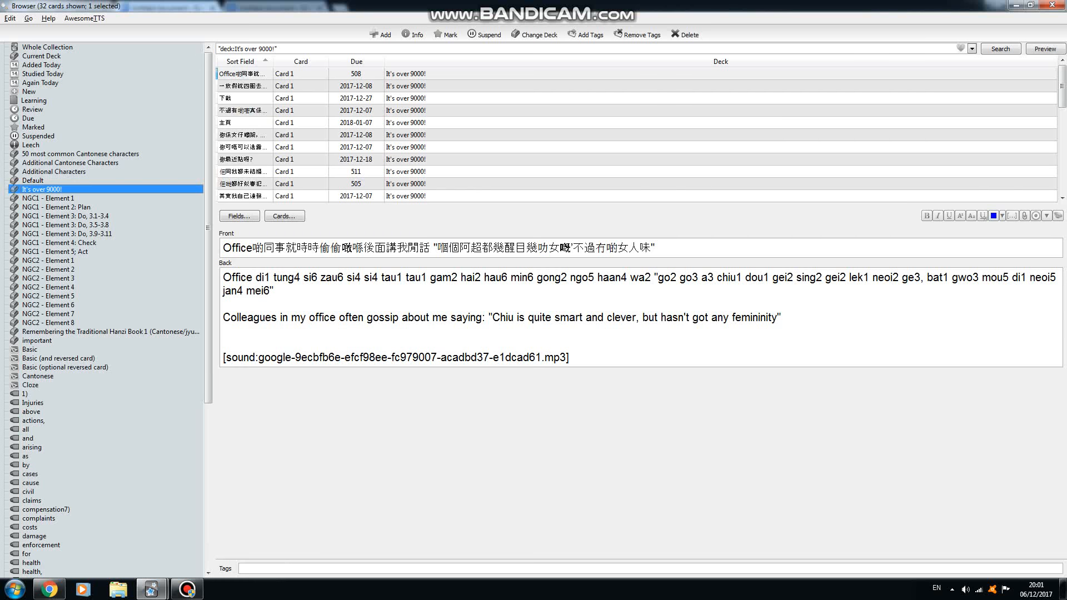
{"action": "left_click", "coordinate": [54, 172]}
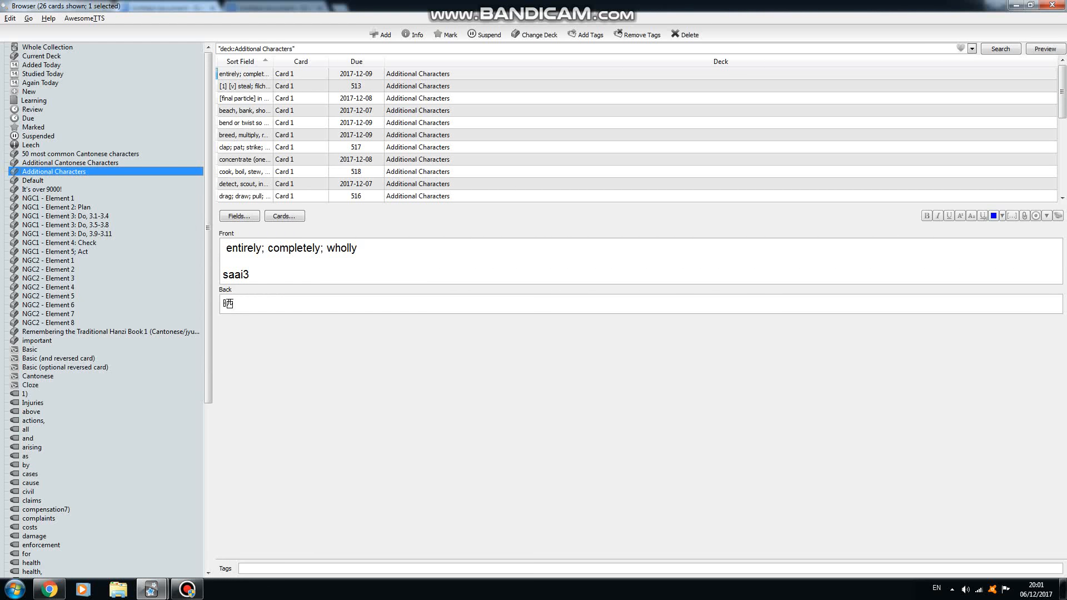
{"action": "left_click", "coordinate": [70, 163]}
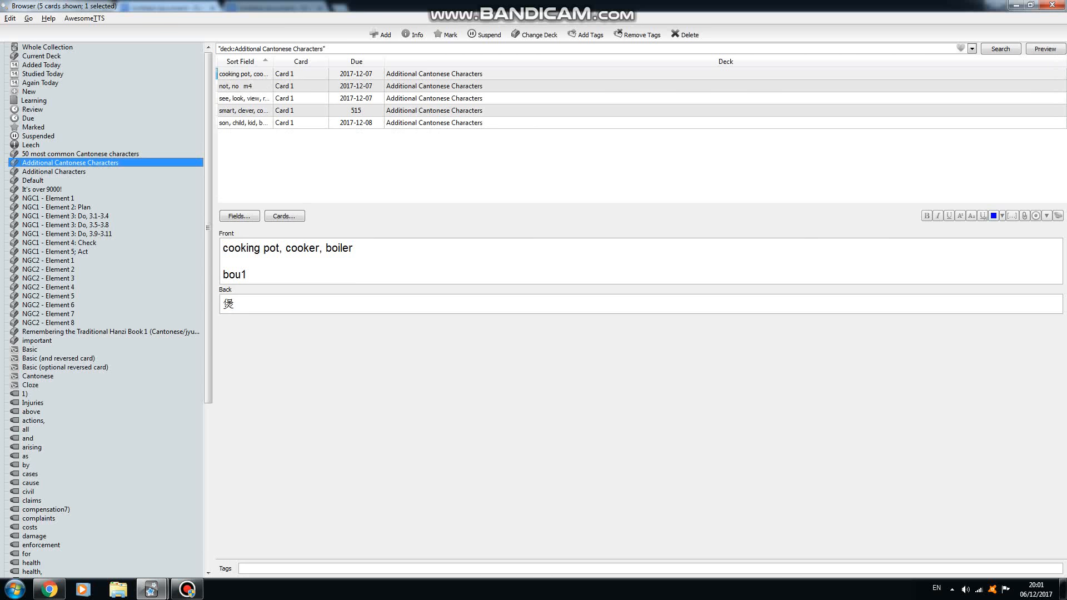
- Switch to Chrome, select everything in the sentence document and view the document with the numbered vocabulary list
{"action": "left_click", "coordinate": [50, 589]}
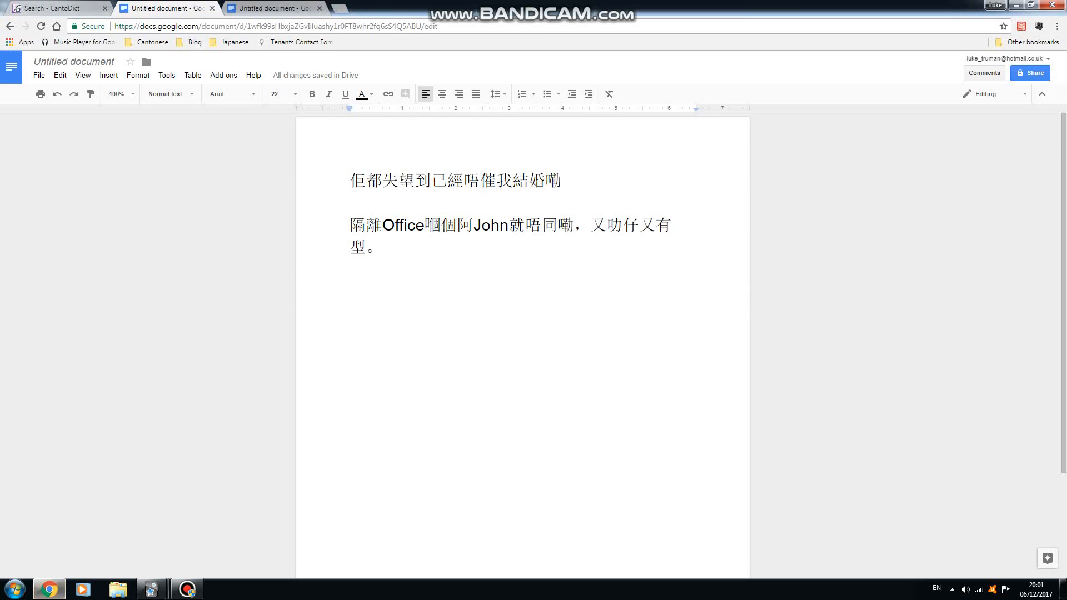
{"action": "key", "text": "ctrl+a"}
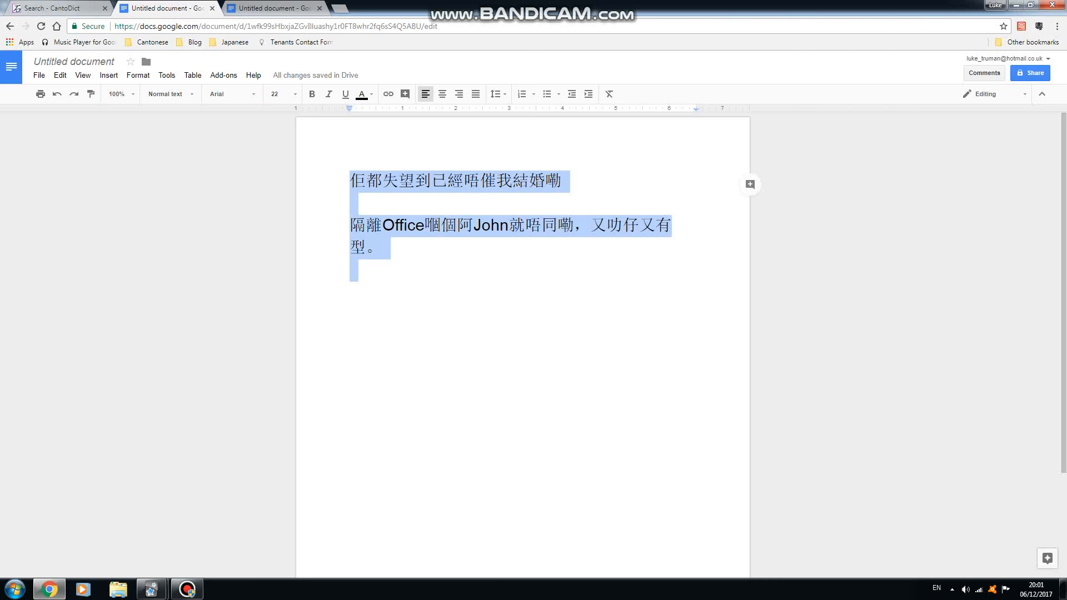
{"action": "left_click", "coordinate": [272, 8]}
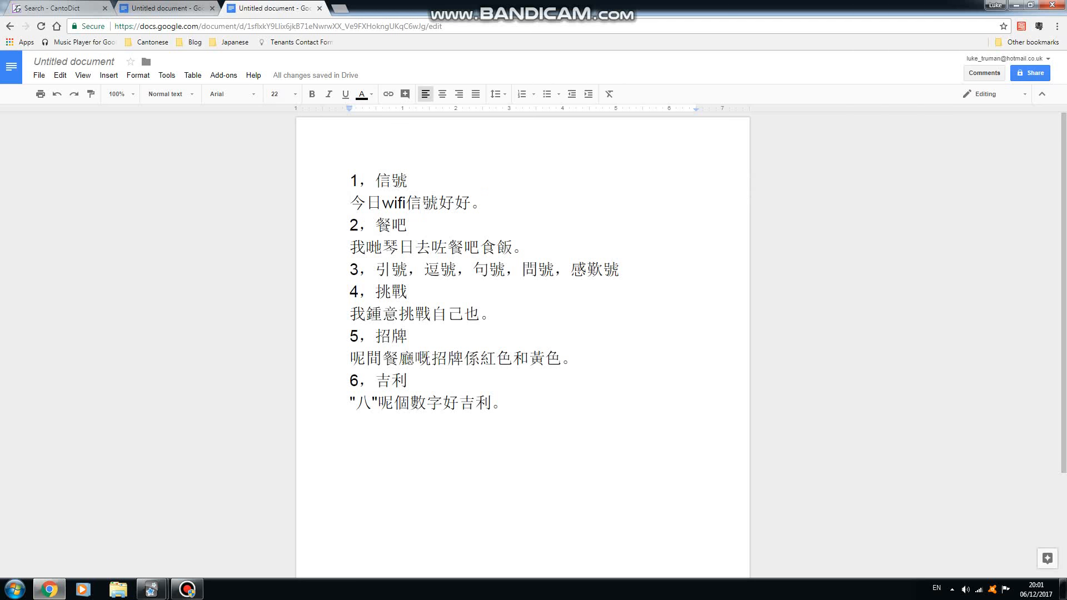
- Return to the sentence document and highlight the first sentence, the second one, and the first one again
{"action": "left_click", "coordinate": [195, 8]}
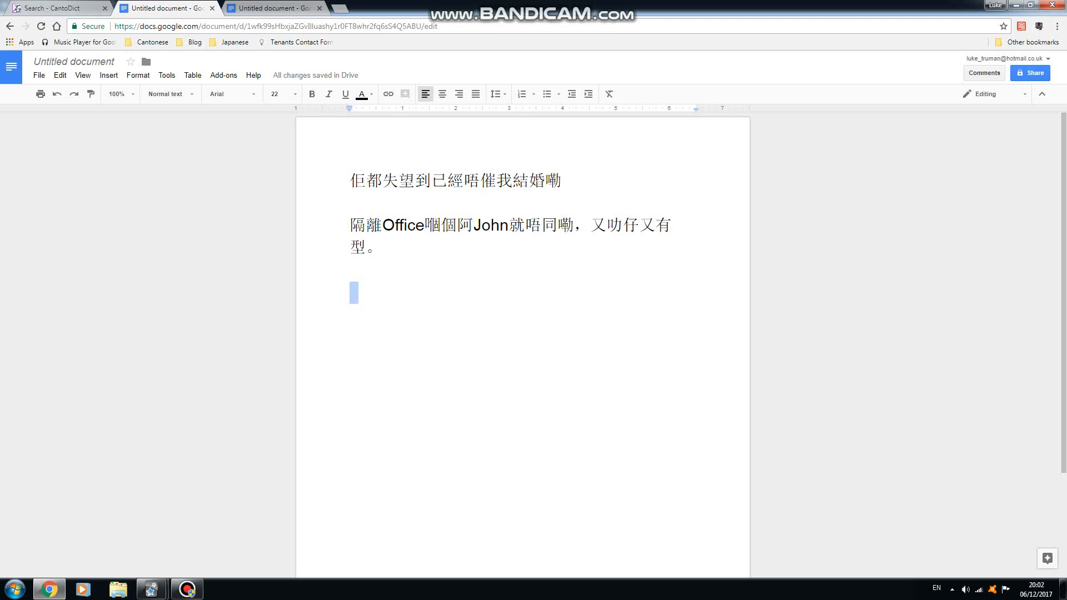
{"action": "triple_click", "coordinate": [455, 181]}
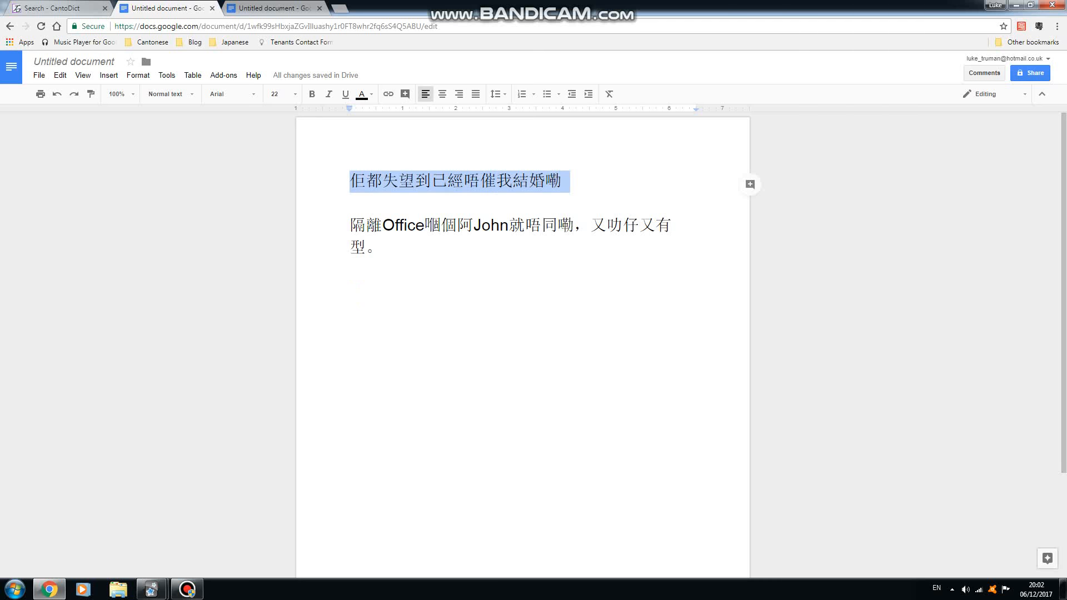
{"action": "mouse_move", "coordinate": [455, 182]}
{"action": "key", "text": "End"}
{"action": "key", "text": "shift+Home"}
{"action": "left_click_drag", "start_coordinate": [350, 225], "coordinate": [391, 248]}
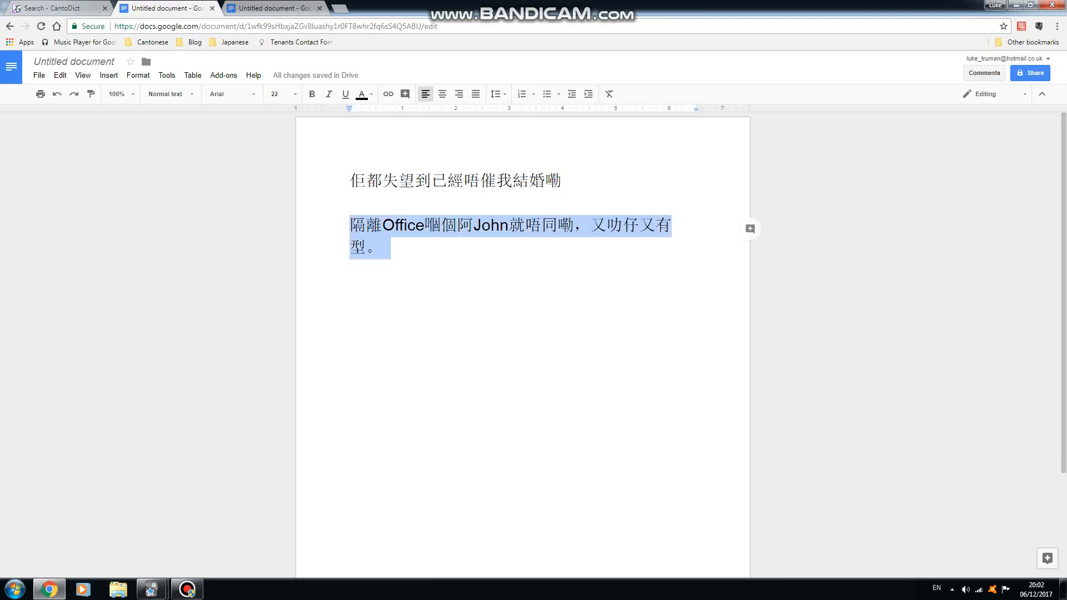
{"action": "left_click_drag", "start_coordinate": [563, 182], "coordinate": [350, 182]}
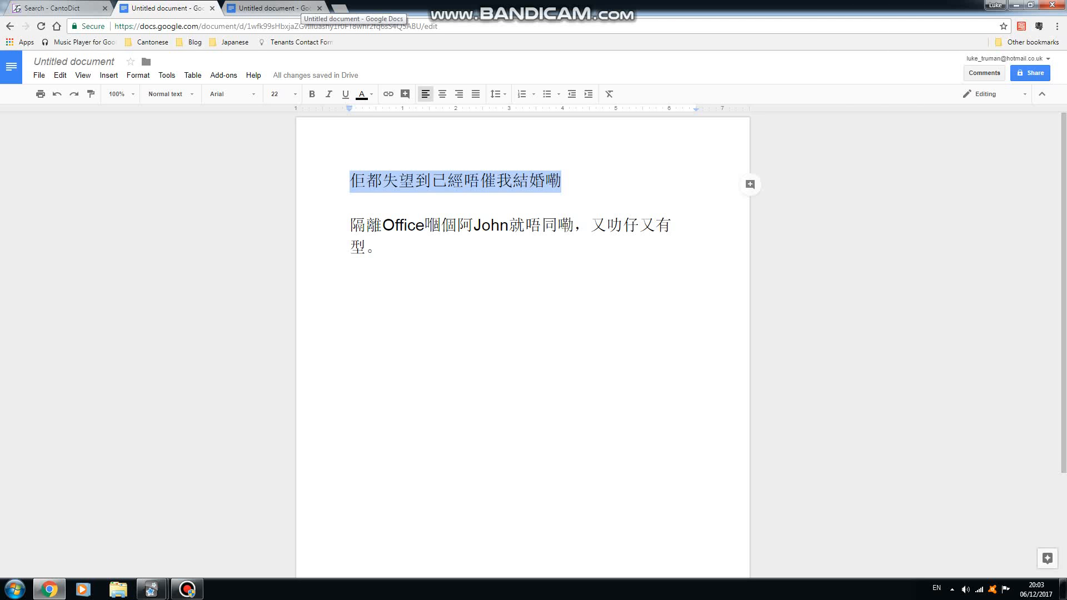
- In the numbered vocabulary document, select the whole list and highlight the example sentence 今日wifi信號好好
{"action": "left_click", "coordinate": [297, 8]}
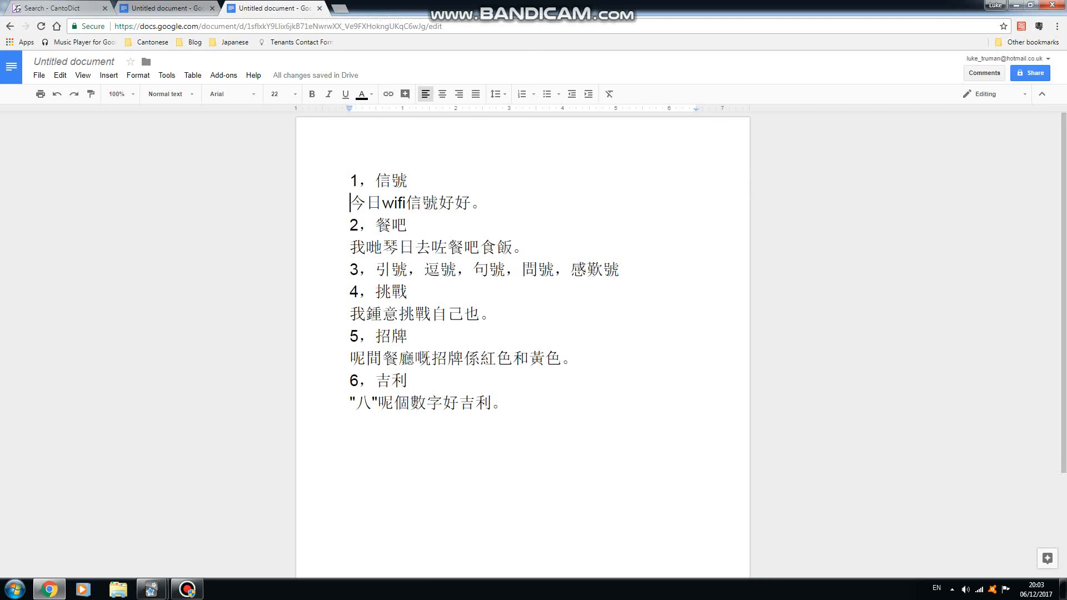
{"action": "left_click_drag", "start_coordinate": [350, 180], "coordinate": [502, 403]}
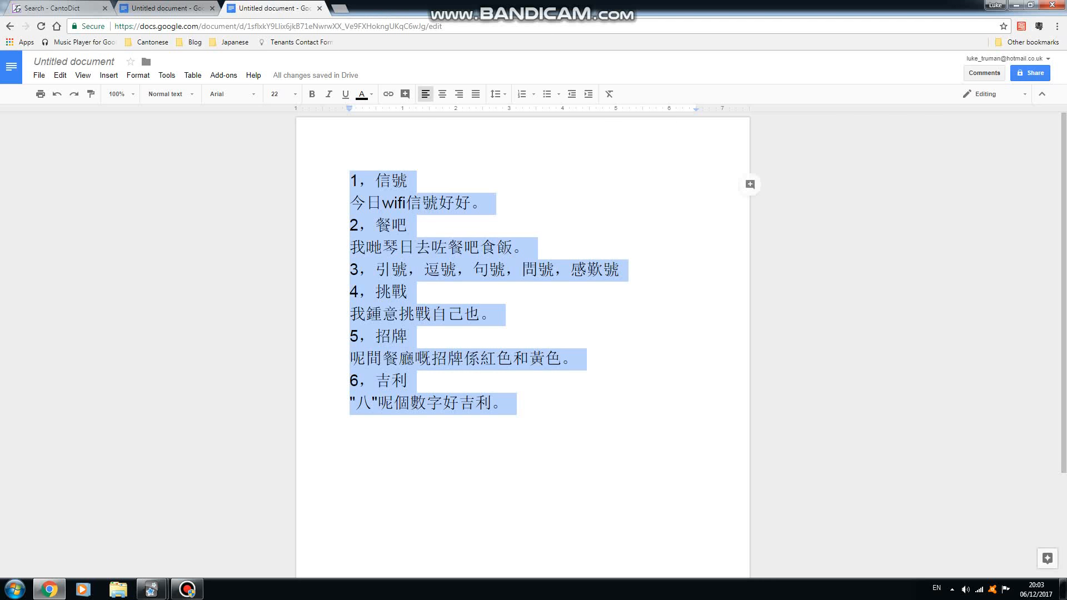
{"action": "mouse_move", "coordinate": [380, 182]}
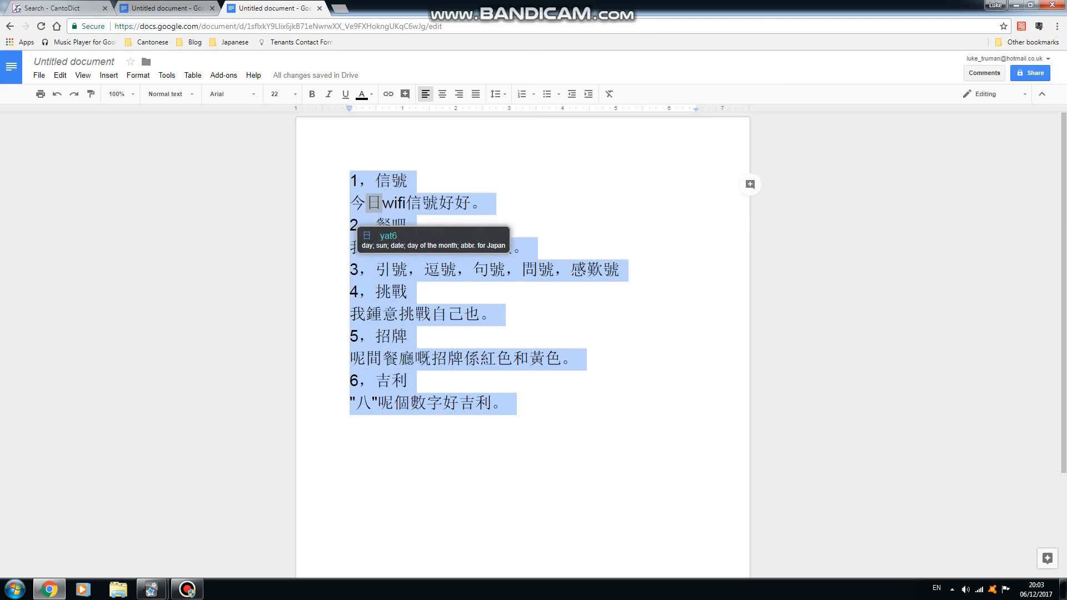
{"action": "left_click", "coordinate": [350, 202]}
{"action": "left_click_drag", "start_coordinate": [350, 202], "coordinate": [470, 203]}
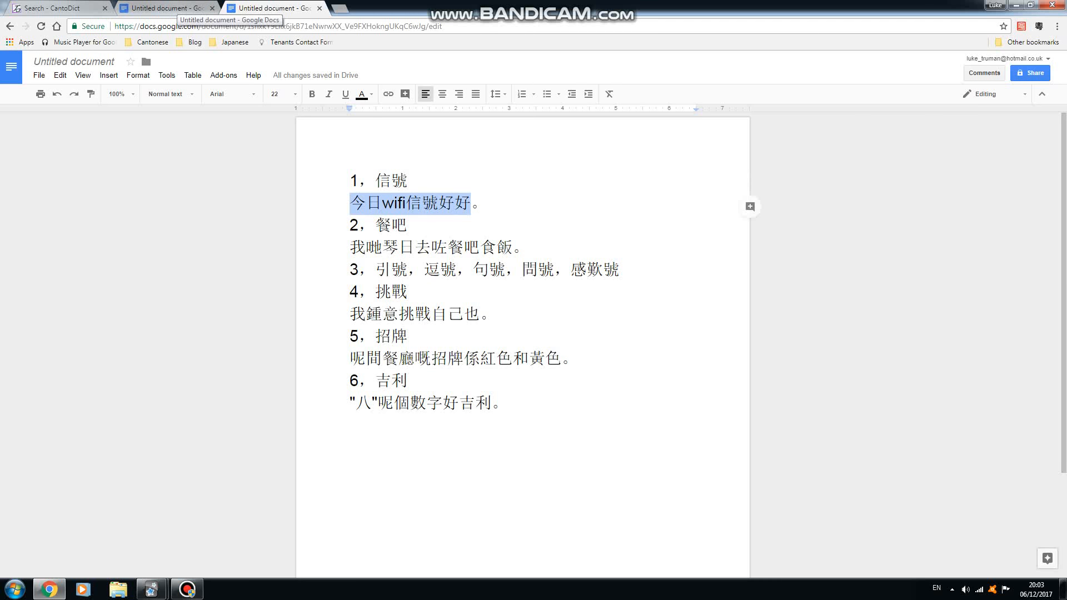
- Clear the selection in the sentence document and switch to Anki to show the Default deck's cards
{"action": "left_click", "coordinate": [177, 8]}
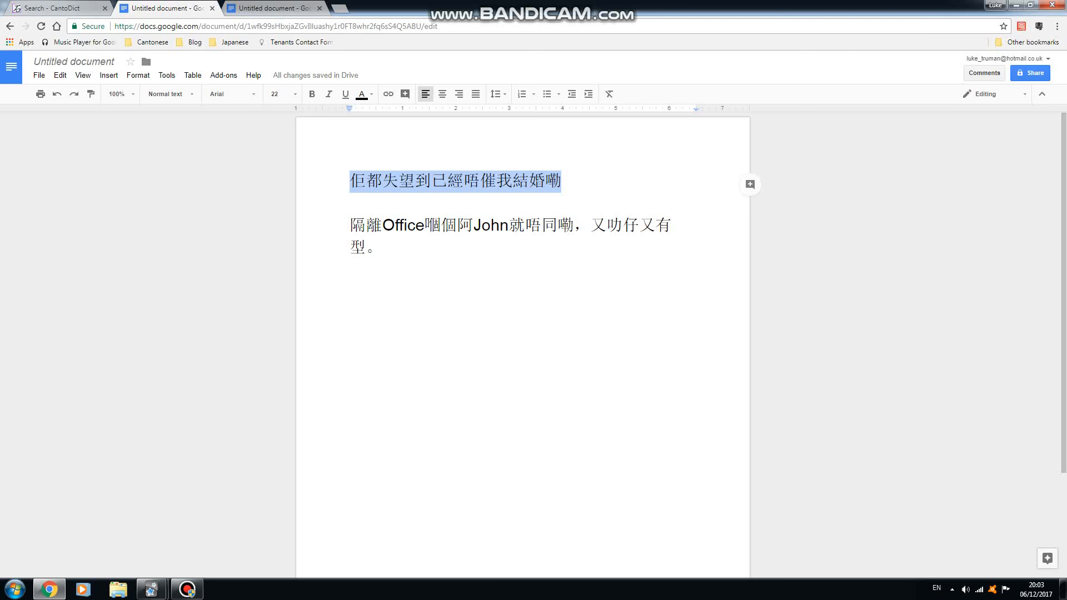
{"action": "double_click", "coordinate": [565, 181]}
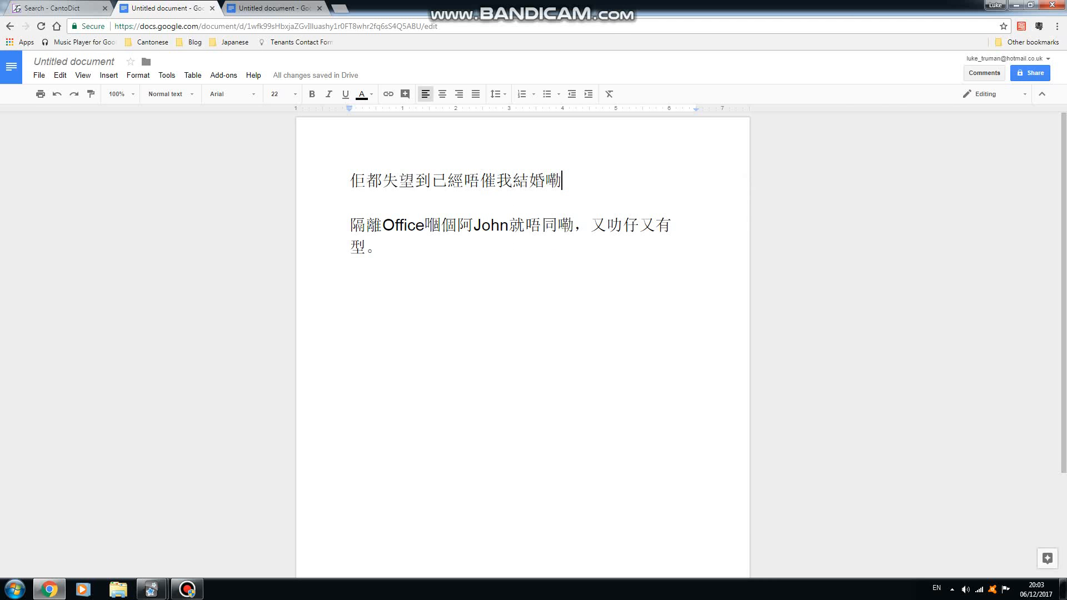
{"action": "mouse_move", "coordinate": [151, 589]}
{"action": "left_click", "coordinate": [212, 533]}
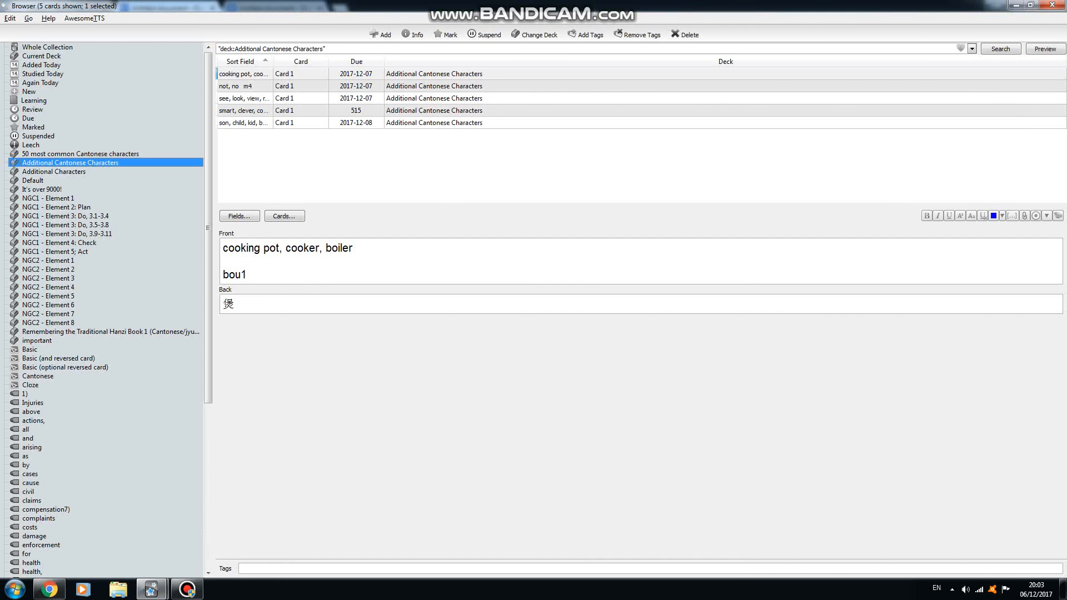
{"action": "left_click", "coordinate": [33, 181]}
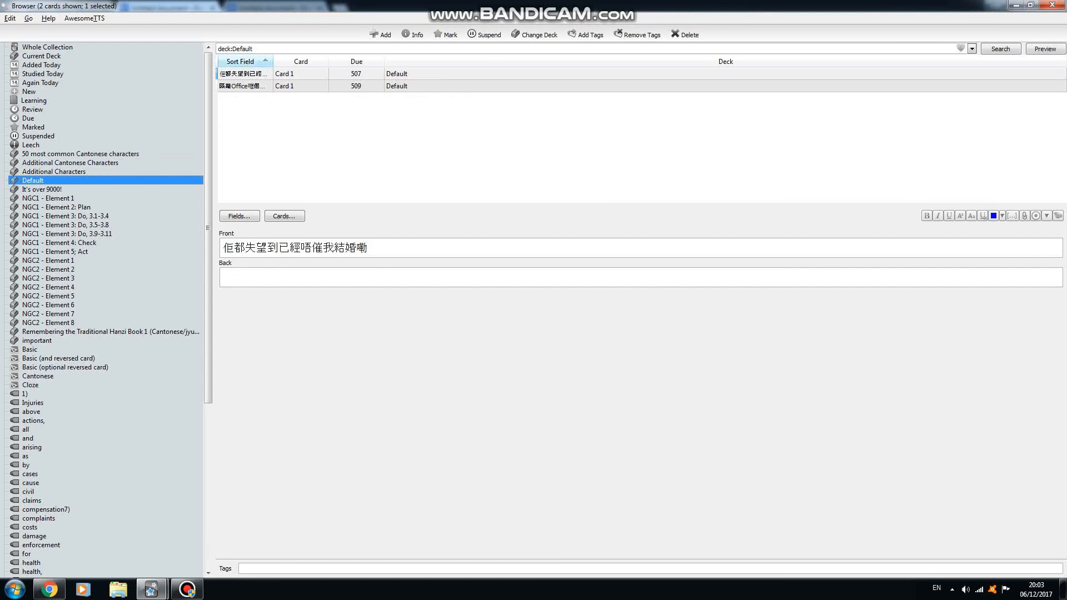
- Enter "keoi5 dou1" on the back of the card 佢都失望到已經唔催我結婚嘞
{"action": "left_click", "coordinate": [245, 74]}
{"action": "triple_click", "coordinate": [294, 248]}
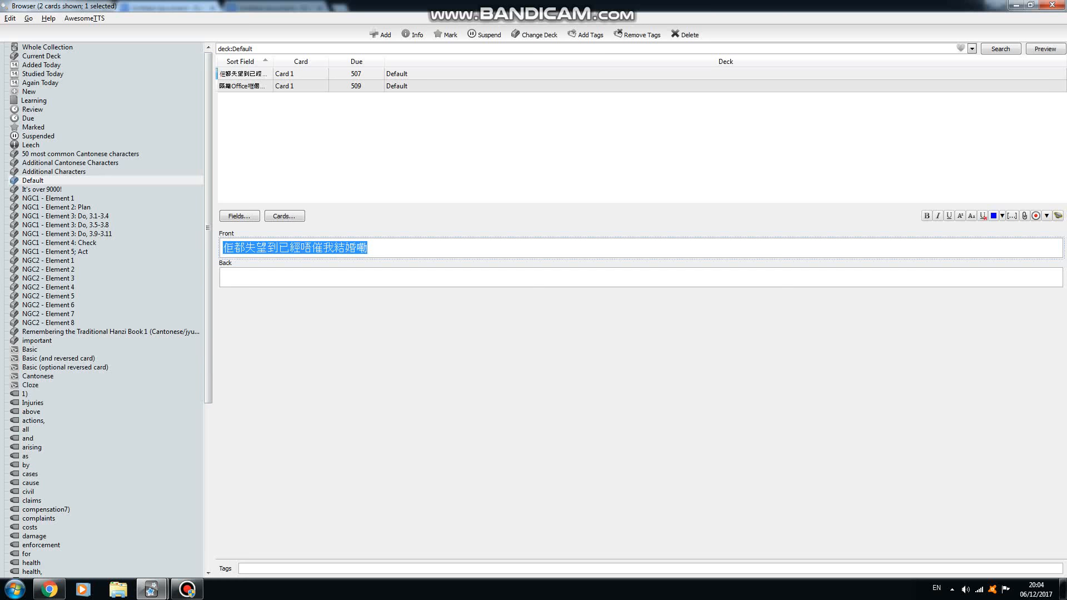
{"action": "left_click", "coordinate": [295, 278]}
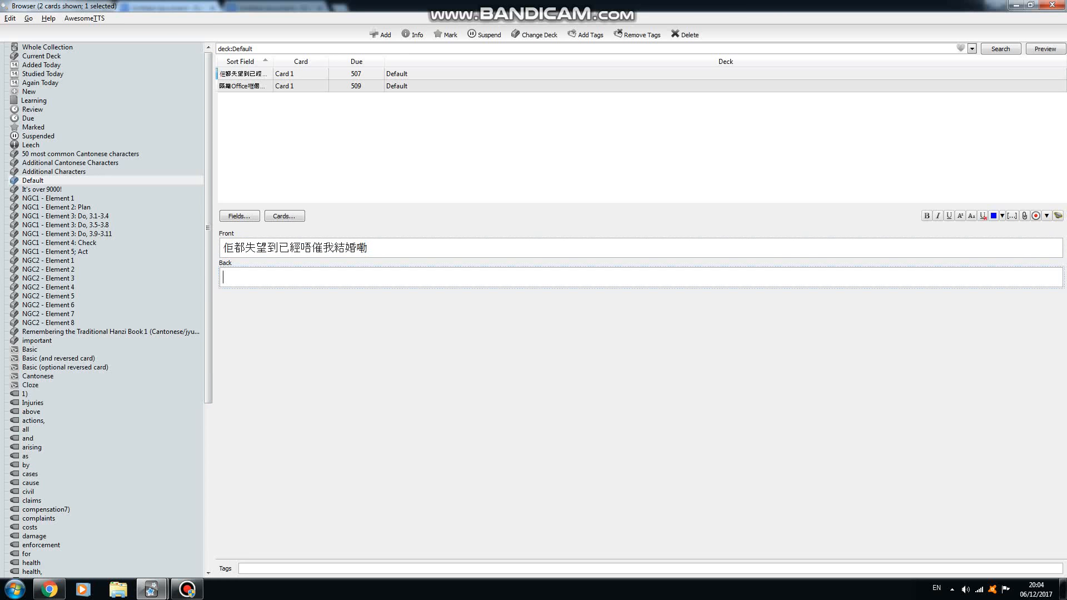
{"action": "type", "text": "keoi5 dou1"}
- Look up 失望 with the popup dictionary in the sentence document and append "sat1 mong6" to the back of the Anki card
{"action": "key", "text": "alt+Tab"}
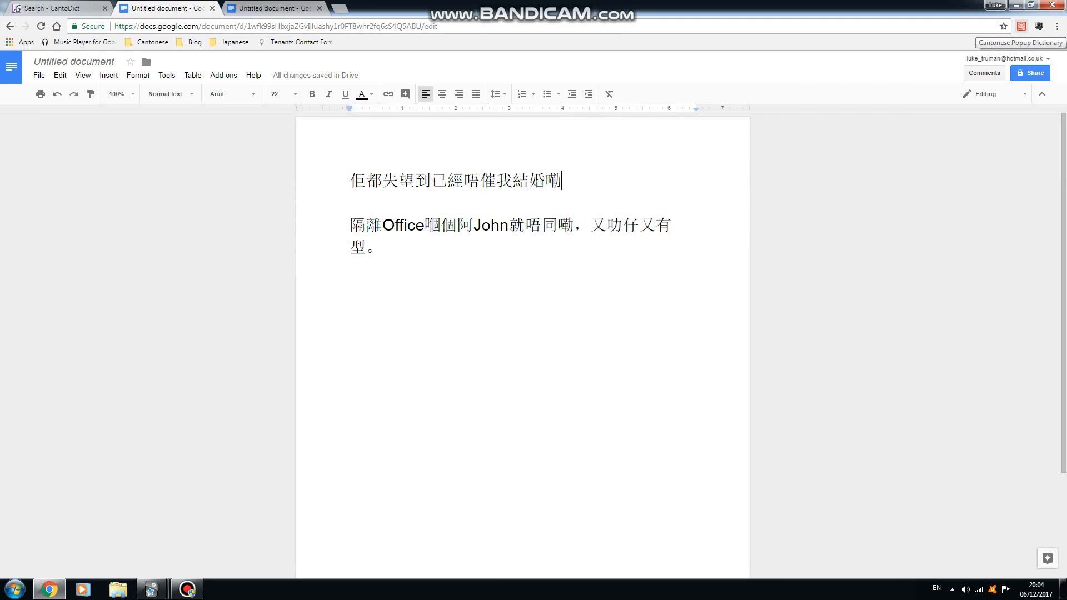
{"action": "mouse_move", "coordinate": [422, 180]}
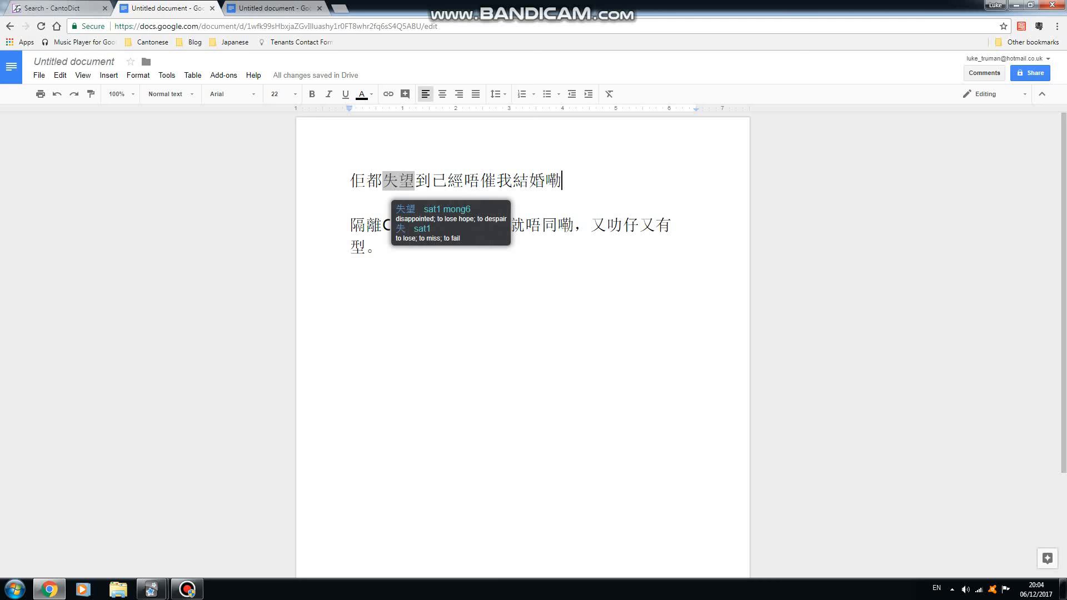
{"action": "key", "text": "alt+Tab"}
{"action": "type", "text": "sa"}
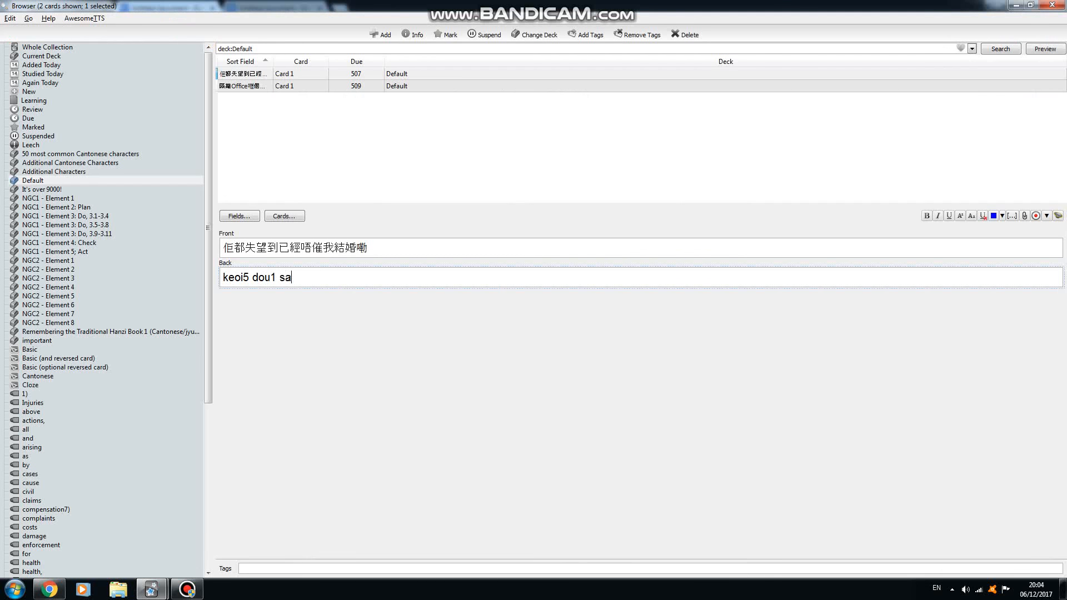
{"action": "type", "text": "t1 mong6"}
- Look up 到 in the document's first sentence and continue the card's romanisation with "dou3 ji5 ging1 m4"
{"action": "key", "text": "alt+Tab"}
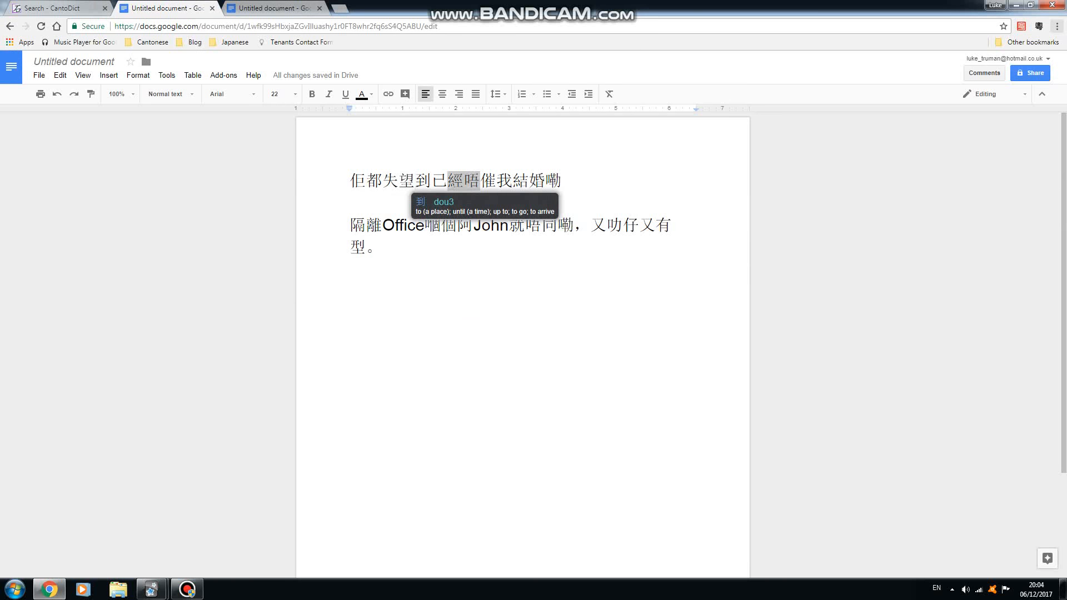
{"action": "key", "text": "alt+Tab"}
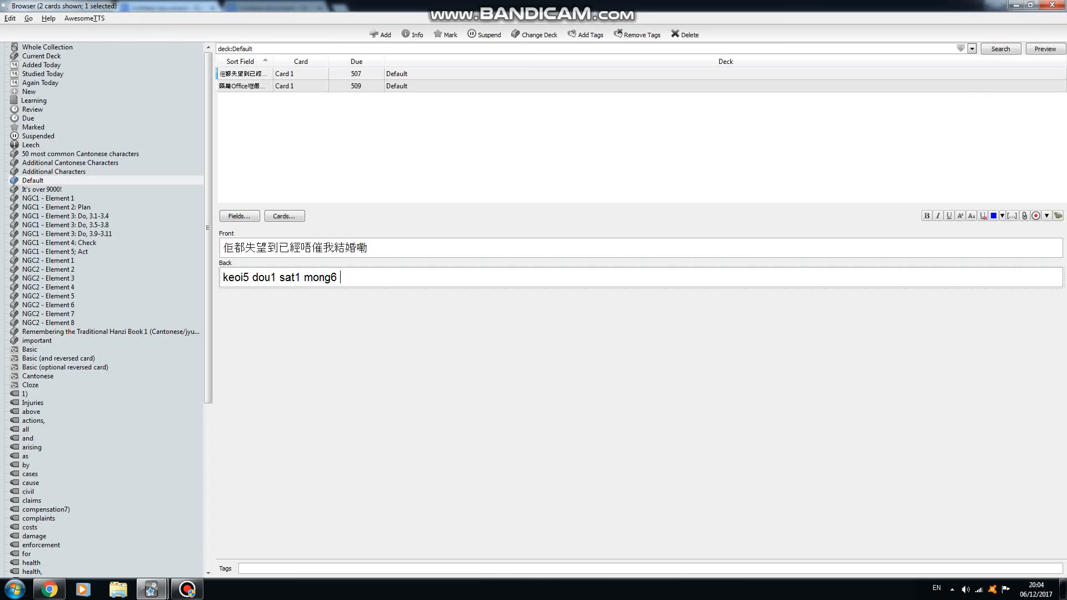
{"action": "type", "text": "dou3 ji5 ging1 m4"}
- Look up 催 in the document's first sentence, append "cheoi" to the card's romanisation, and return to the card after rechecking the sentence
{"action": "key", "text": "alt+Tab"}
{"action": "key", "text": "n"}
{"action": "key", "text": "n"}
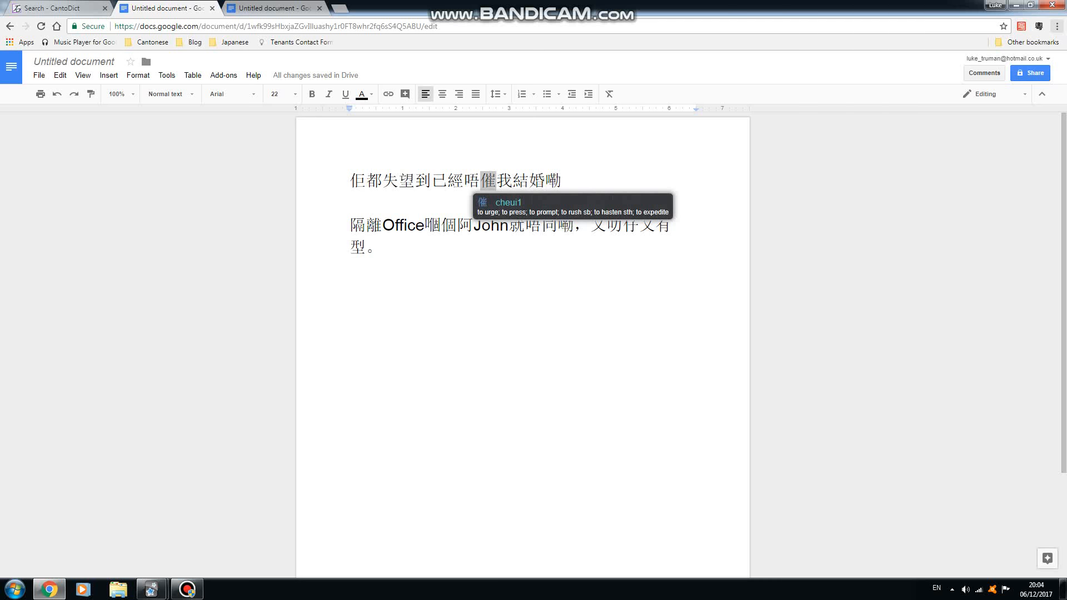
{"action": "key", "text": "alt+Tab"}
{"action": "type", "text": "c"}
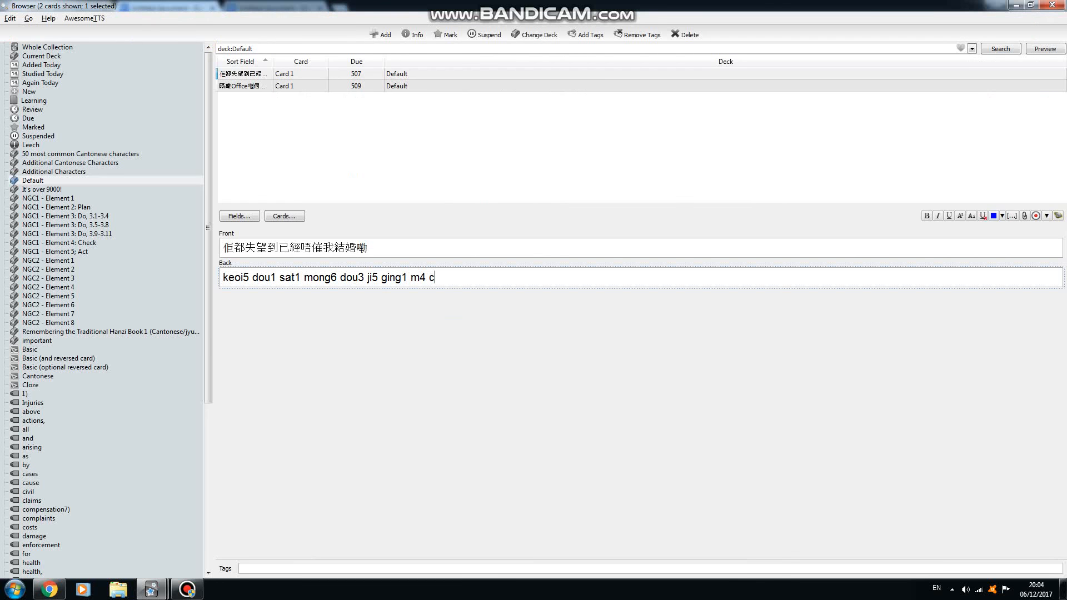
{"action": "type", "text": "heoi1"}
{"action": "key", "text": "alt+Tab"}
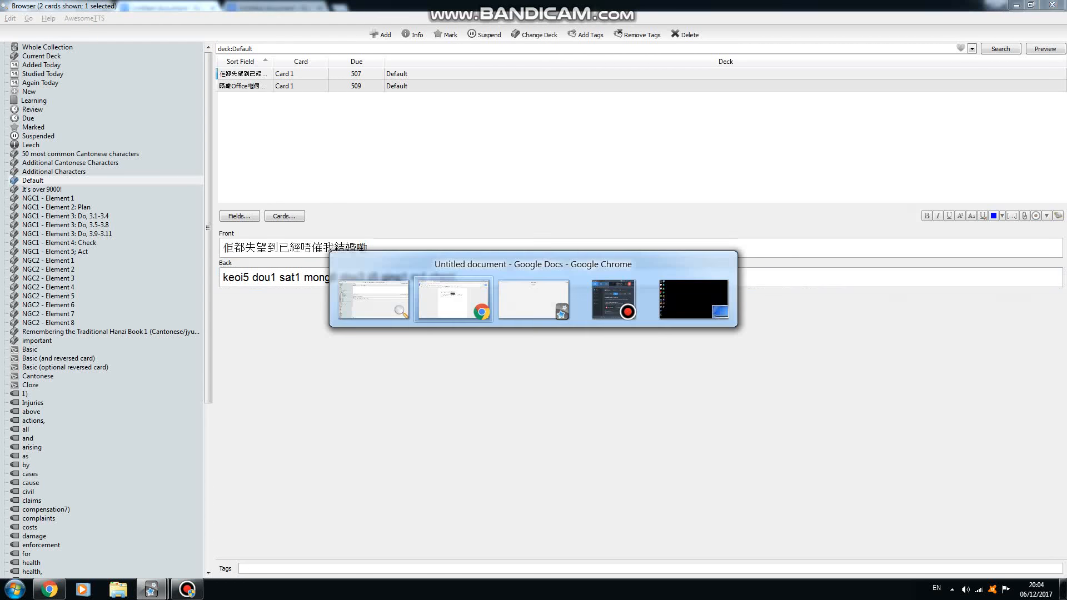
{"action": "key", "text": "n"}
{"action": "key", "text": "b"}
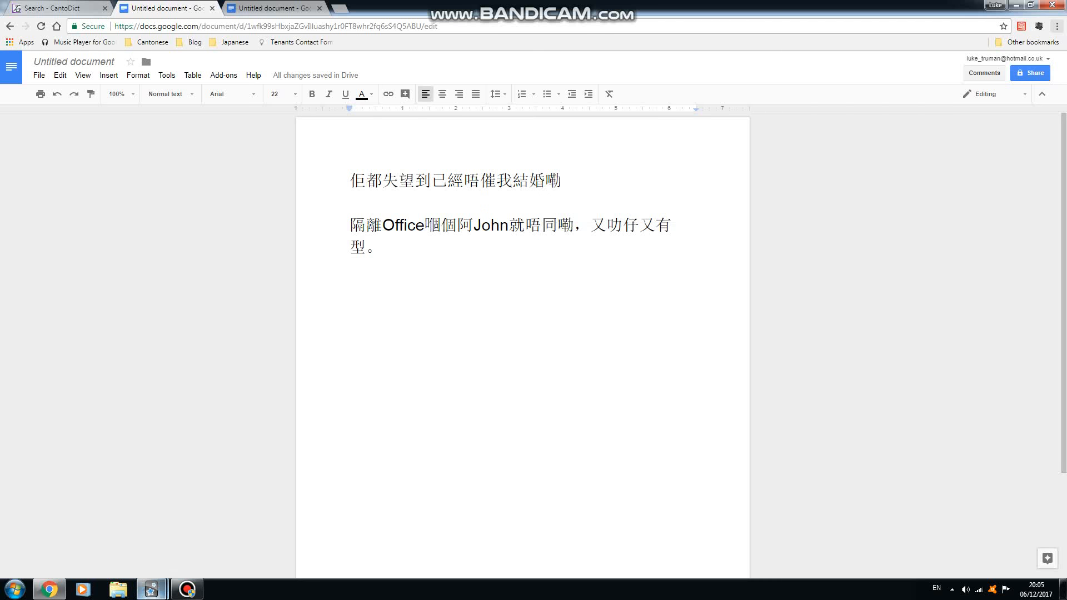
{"action": "mouse_move", "coordinate": [151, 589]}
{"action": "left_click", "coordinate": [214, 525]}
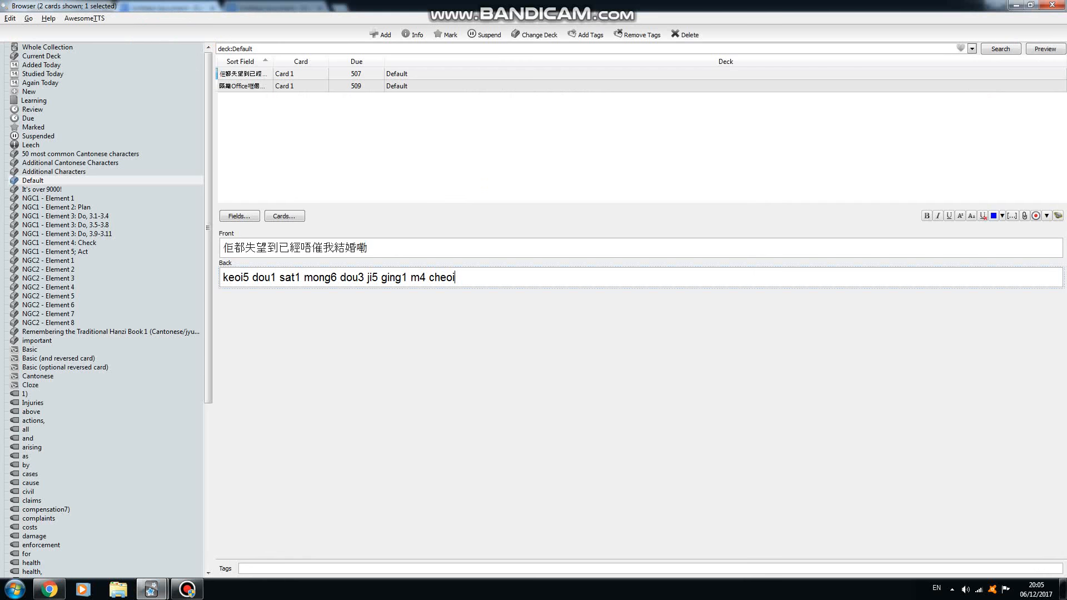
- Correct the romanisation of 催 on the card's back to "ceoi1"
{"action": "key", "text": "BackSpace"}
{"action": "key", "text": "BackSpace"}
{"action": "key", "text": "BackSpace"}
{"action": "key", "text": "BackSpace"}
{"action": "type", "text": "eoi1"}
- Look up the end of the first sentence, finish the card's romanisation with "git3 fan1 laak3", and start a new line
{"action": "key", "text": "alt+Tab"}
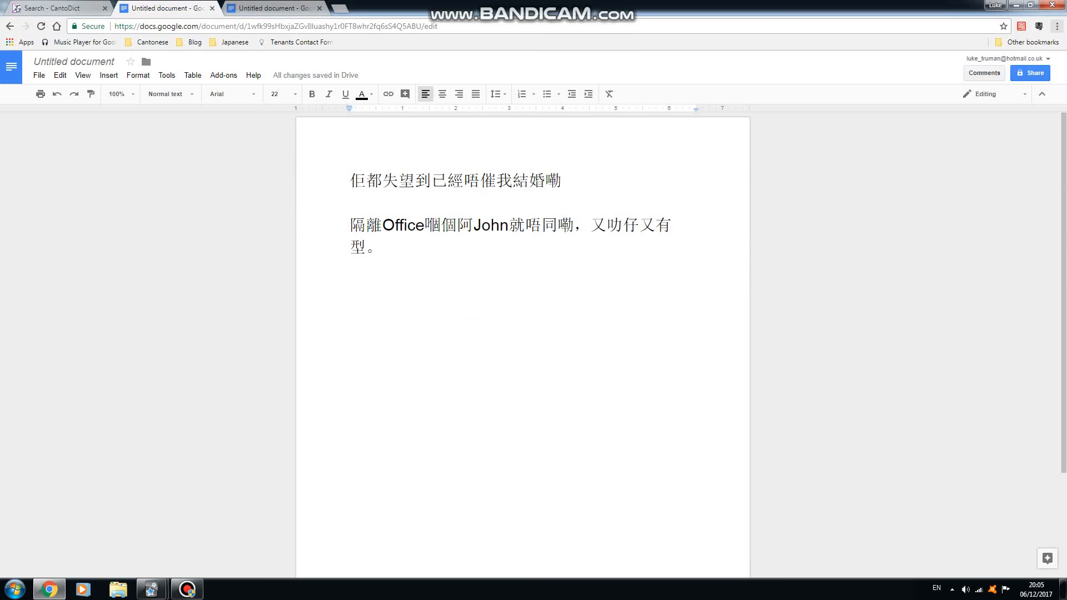
{"action": "mouse_move", "coordinate": [503, 180]}
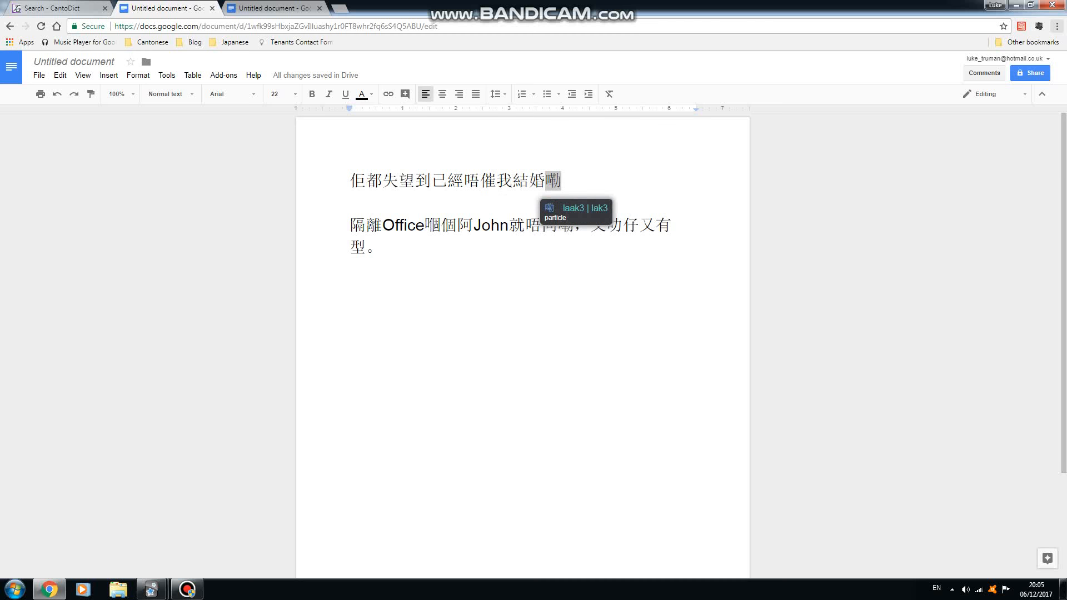
{"action": "key", "text": "alt+Tab"}
{"action": "type", "text": "gi"}
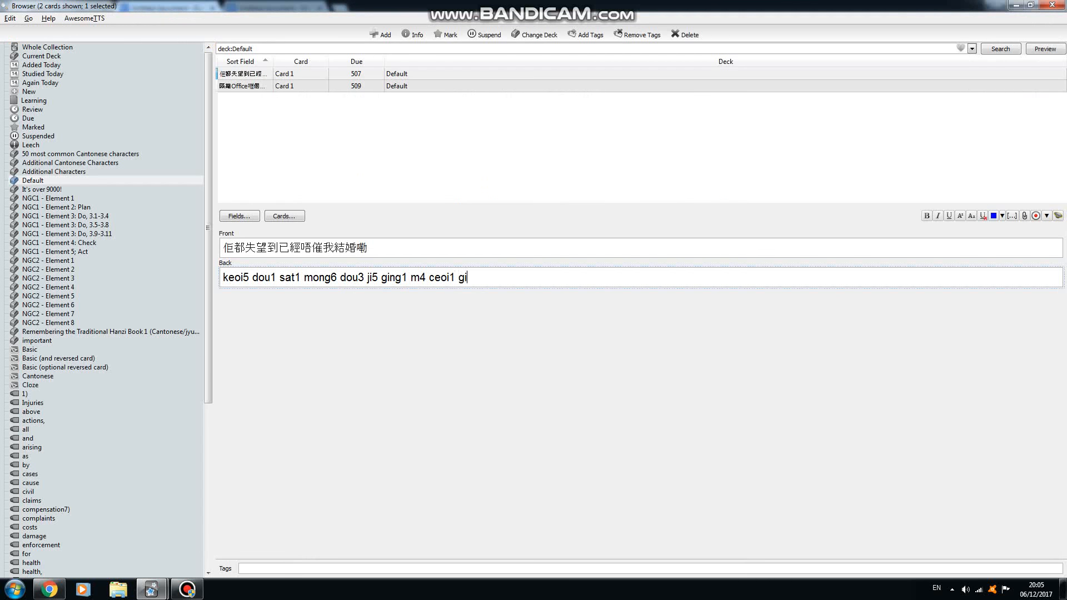
{"action": "type", "text": "t3 fan1 laak3"}
{"action": "key", "text": "Return"}
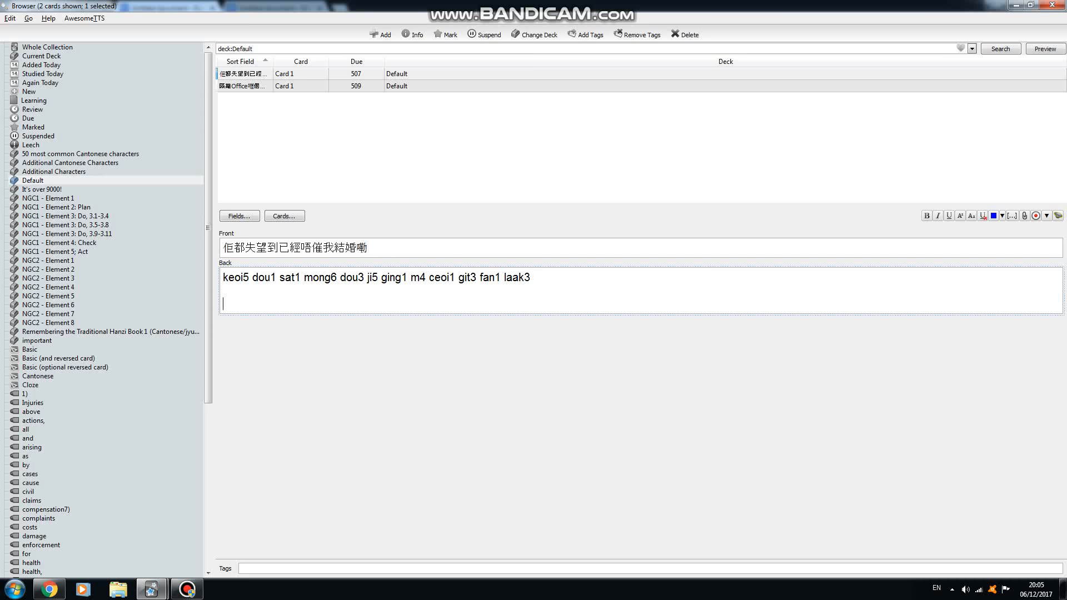
- Recheck 失望 in the sentence document and enter "he/she is dissapointed already now" below the romanisation, separated by a blank line
{"action": "left_click", "coordinate": [83, 589]}
{"action": "left_click", "coordinate": [49, 589]}
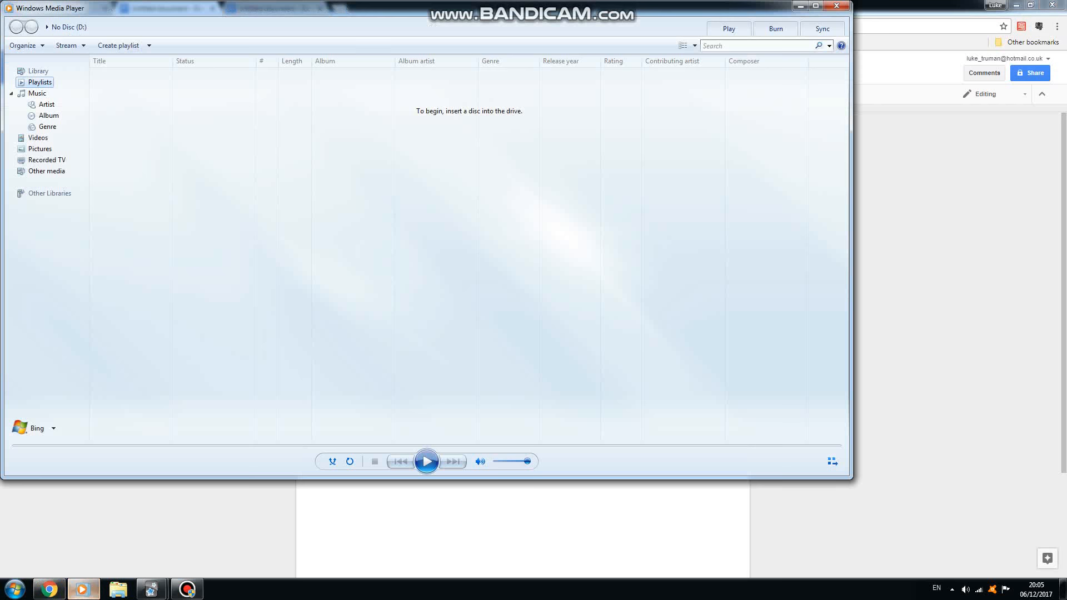
{"action": "left_click", "coordinate": [800, 6]}
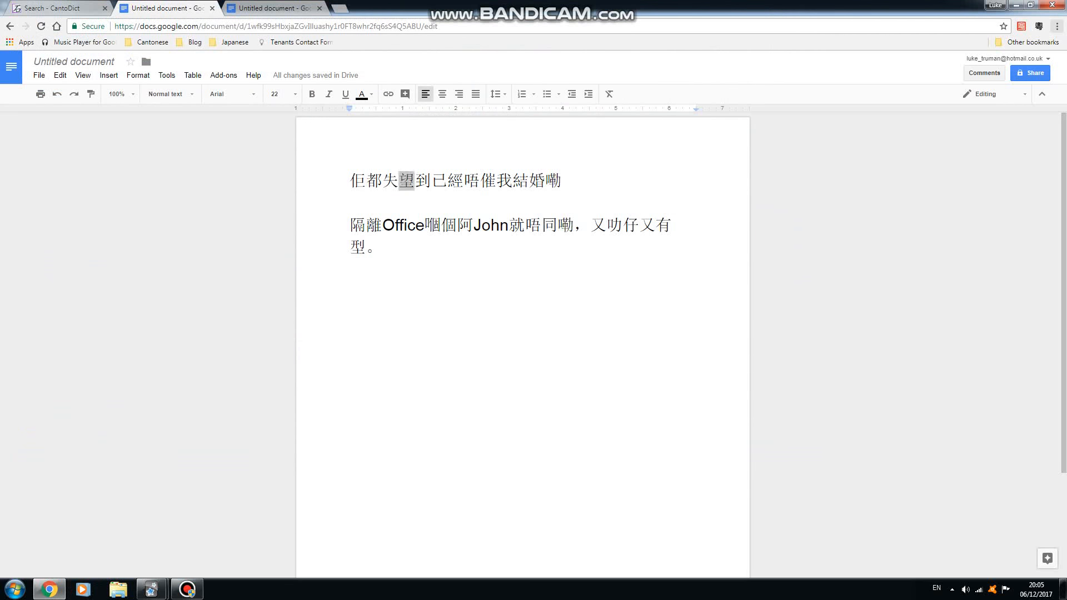
{"action": "mouse_move", "coordinate": [373, 185]}
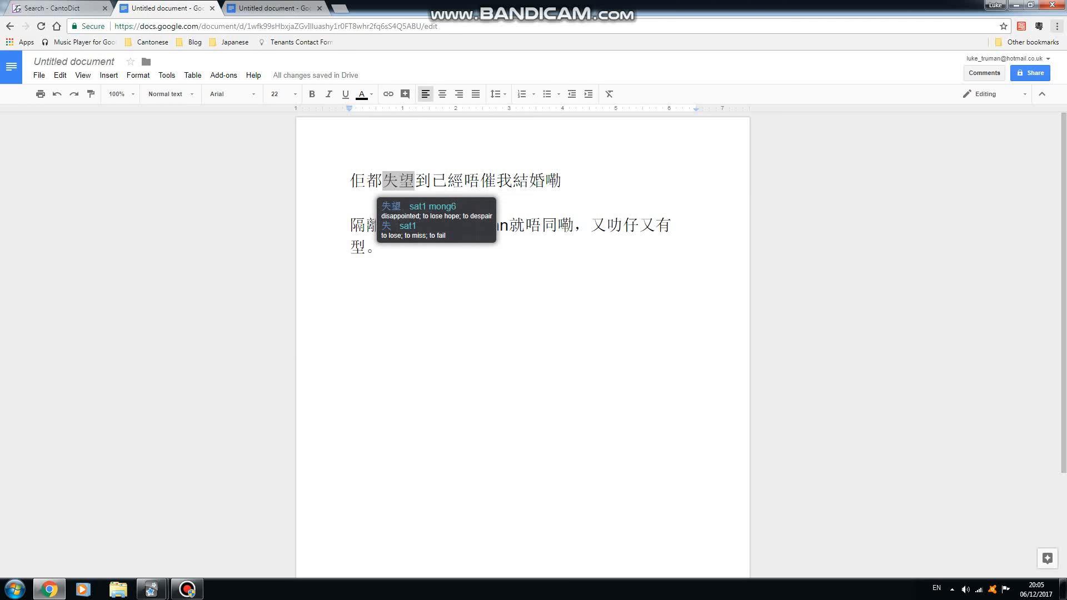
{"action": "key", "text": "alt+Tab"}
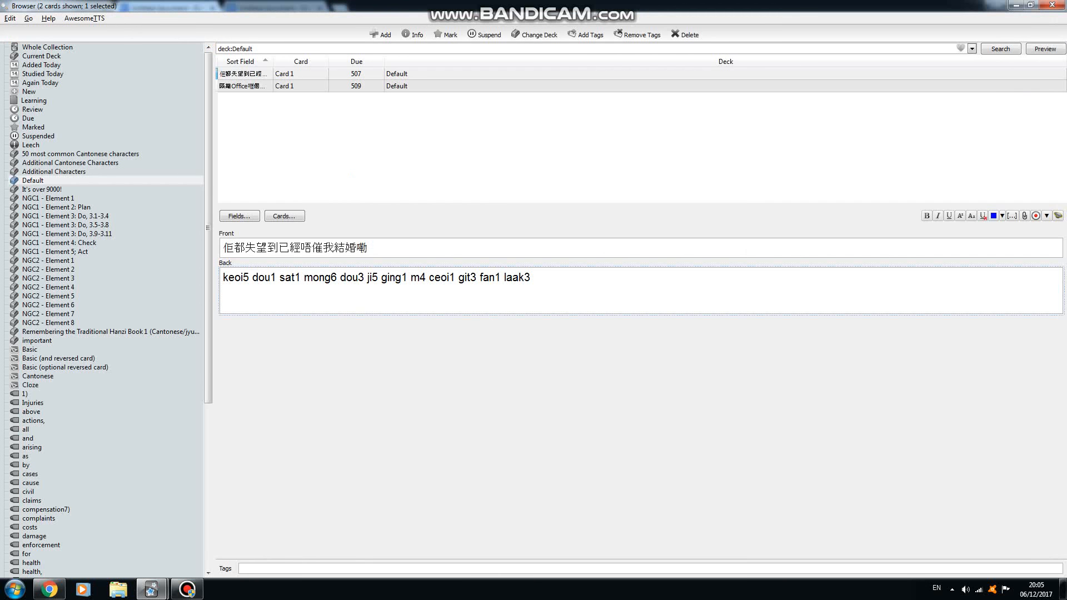
{"action": "key", "text": "Return"}
{"action": "key", "text": "Return"}
{"action": "type", "text": "he/she is dissapointed "}
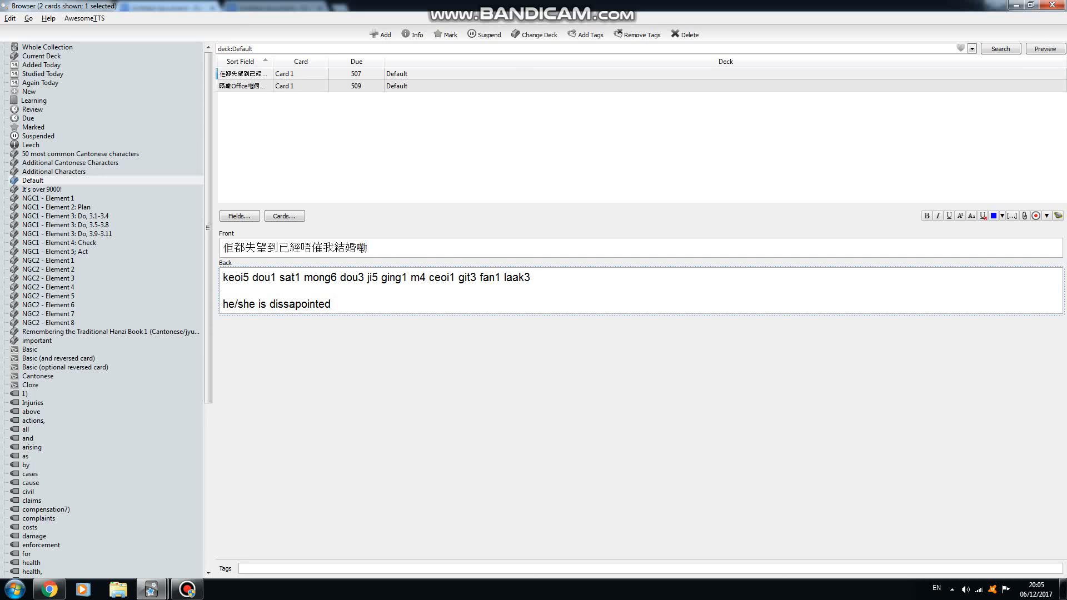
{"action": "type", "text": "already now"}
- Check 催 in the sentence document and change the translation's ending on the card to "not to press me to marry"
{"action": "key", "text": "alt+Tab"}
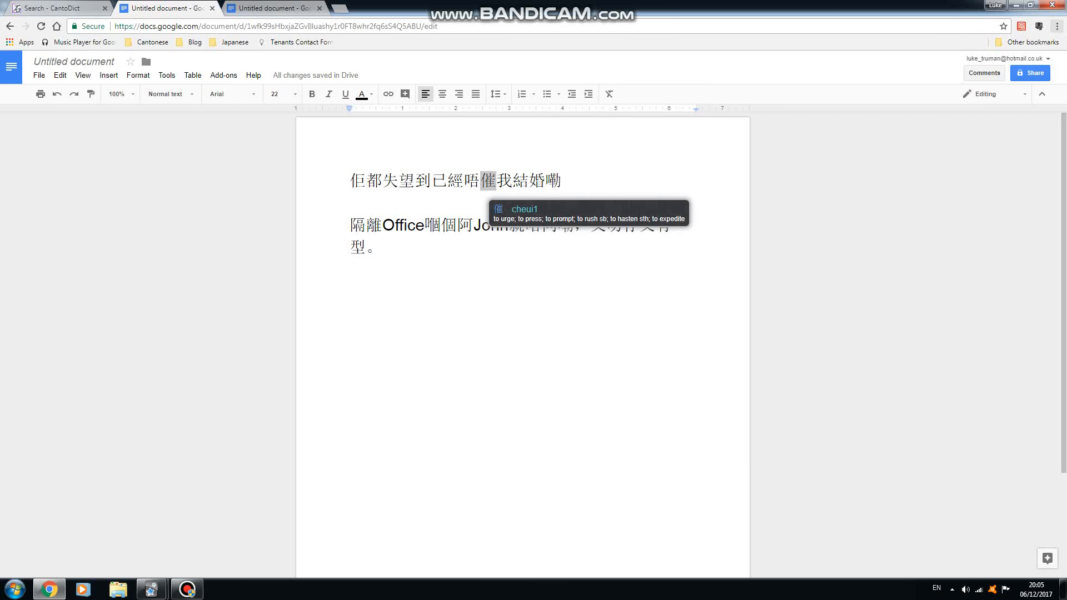
{"action": "key", "text": "alt+Tab"}
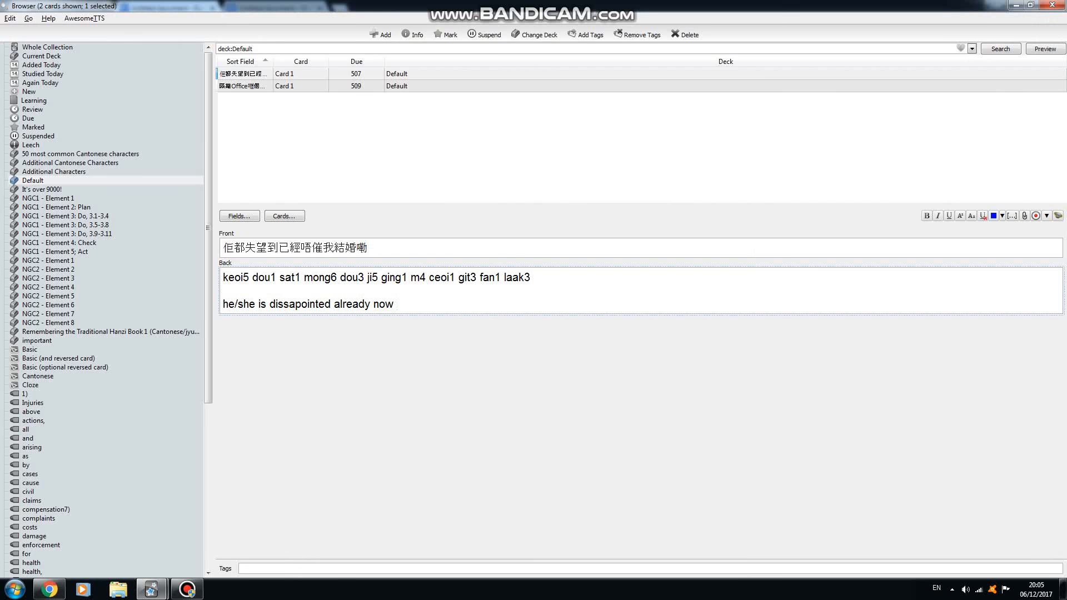
{"action": "key", "text": "BackSpace"}
{"action": "type", "text": "t to press me to marry"}
- Add an empty paragraph below the English translation, highlight the translation line, and place the cursor on the new last line
{"action": "key", "text": "shift+Up"}
{"action": "key", "text": "shift+Up"}
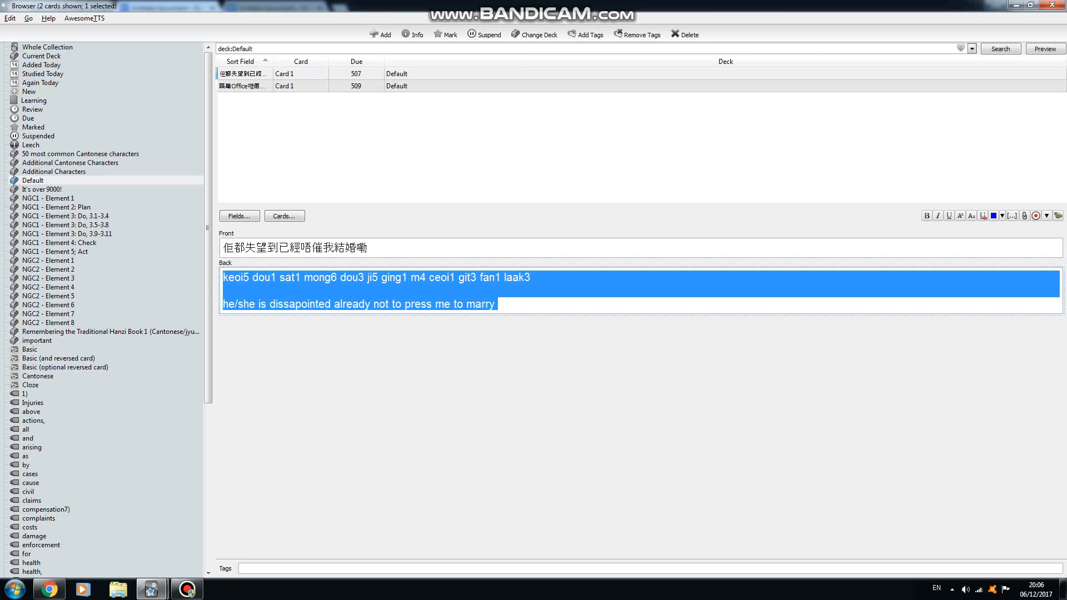
{"action": "left_click", "coordinate": [279, 277]}
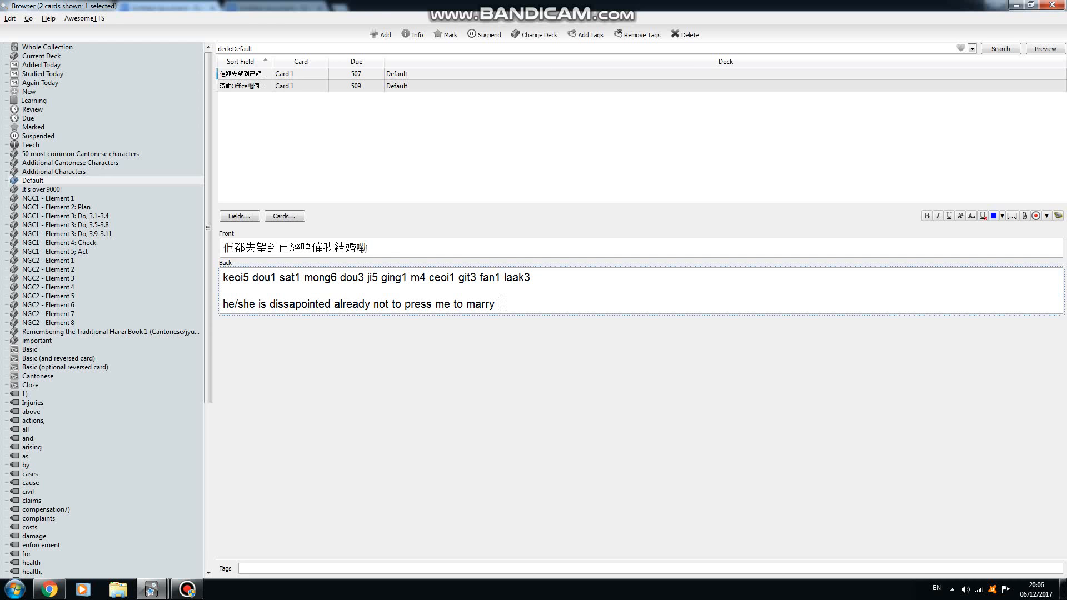
{"action": "key", "text": "Return"}
{"action": "key", "text": "Return"}
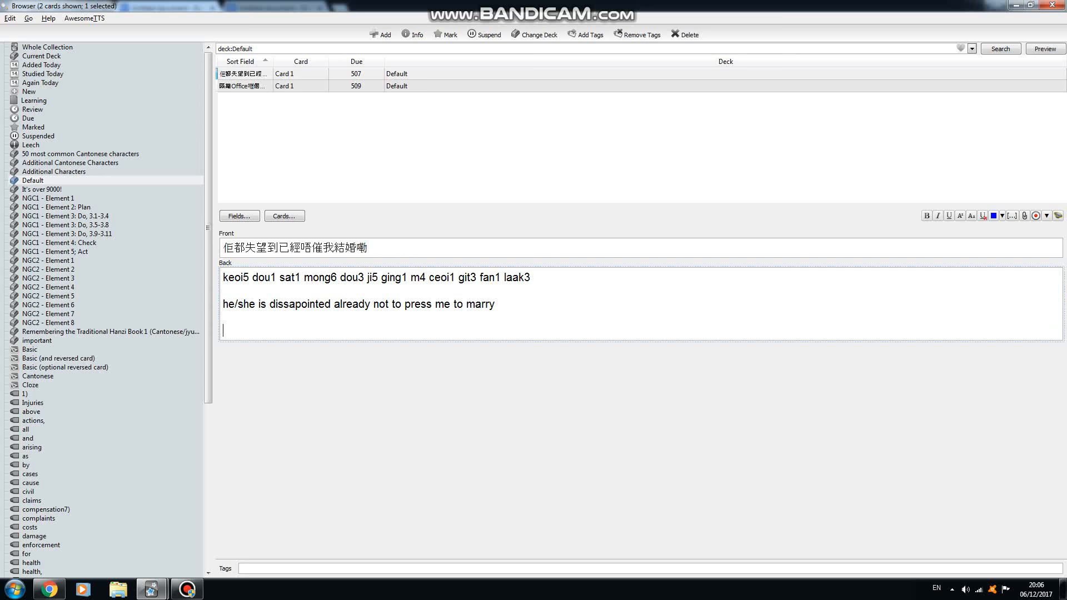
{"action": "left_click_drag", "start_coordinate": [228, 304], "coordinate": [489, 305]}
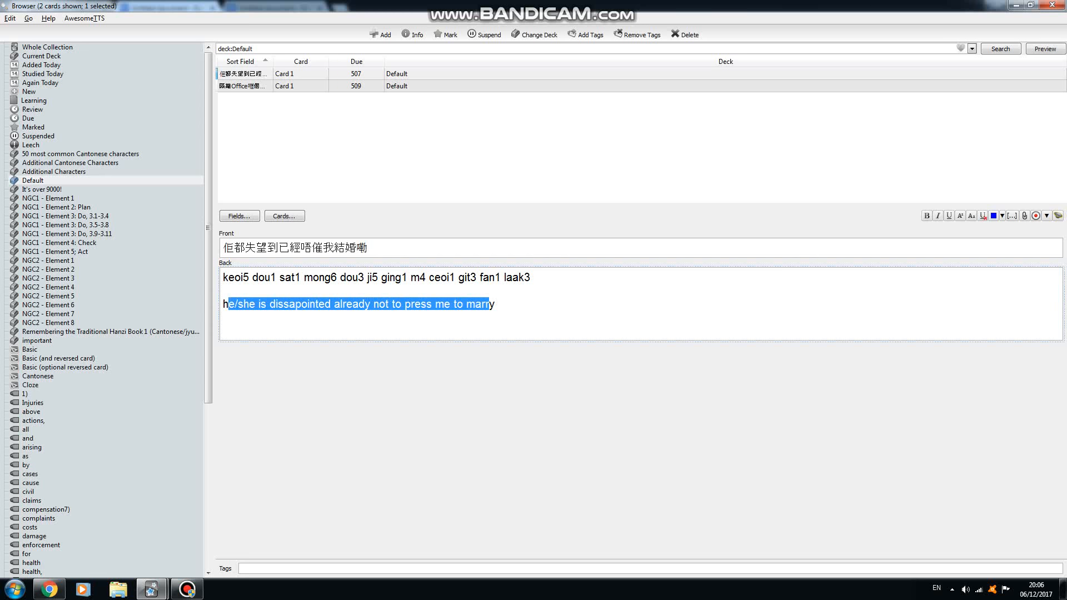
{"action": "left_click", "coordinate": [224, 331]}
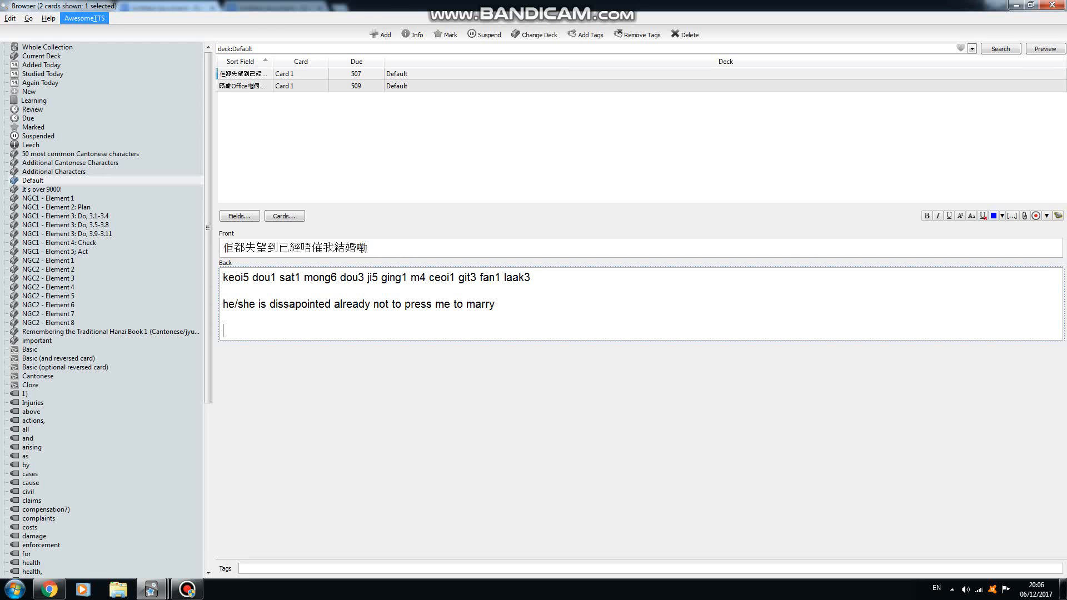
- Generate AwesomeTTS audio for the selected card from its Front field, with Back as the destination field, and close the completion message
{"action": "left_click", "coordinate": [85, 19]}
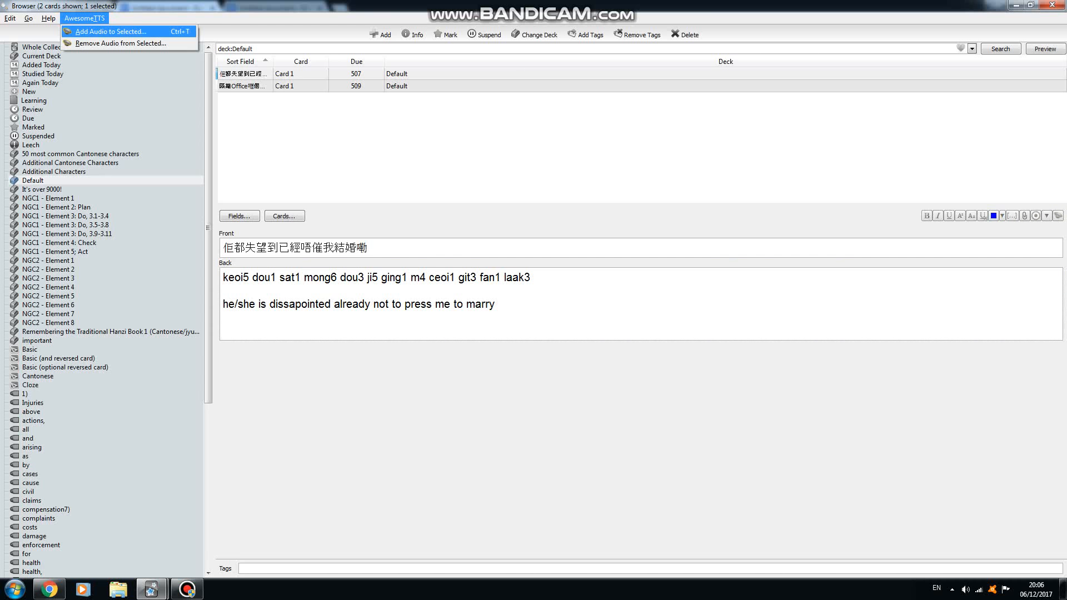
{"action": "left_click", "coordinate": [110, 31]}
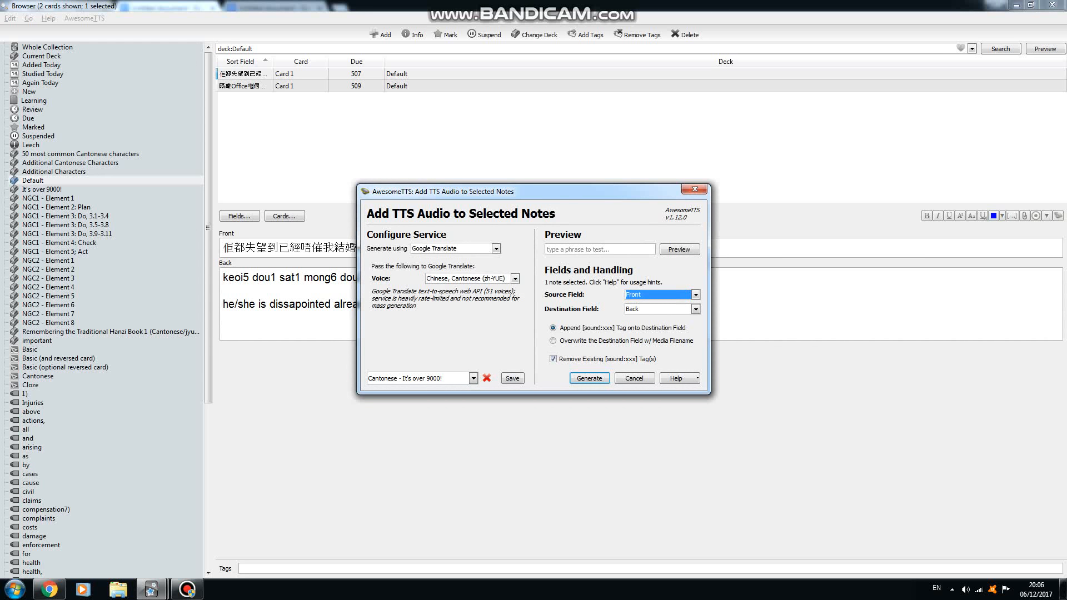
{"action": "left_click_drag", "start_coordinate": [533, 191], "coordinate": [671, 76]}
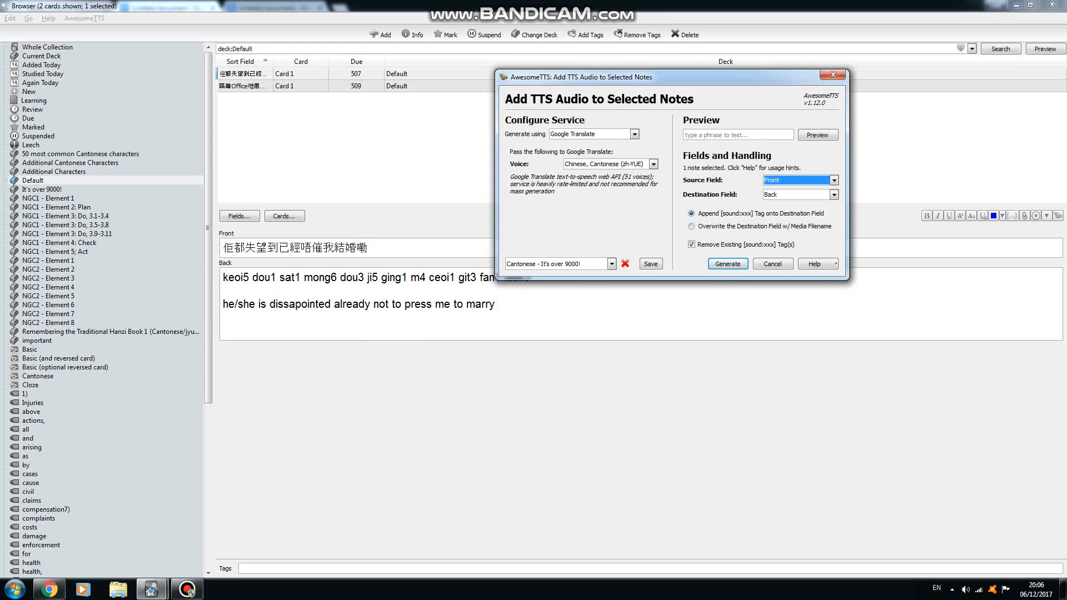
{"action": "left_click", "coordinate": [833, 194]}
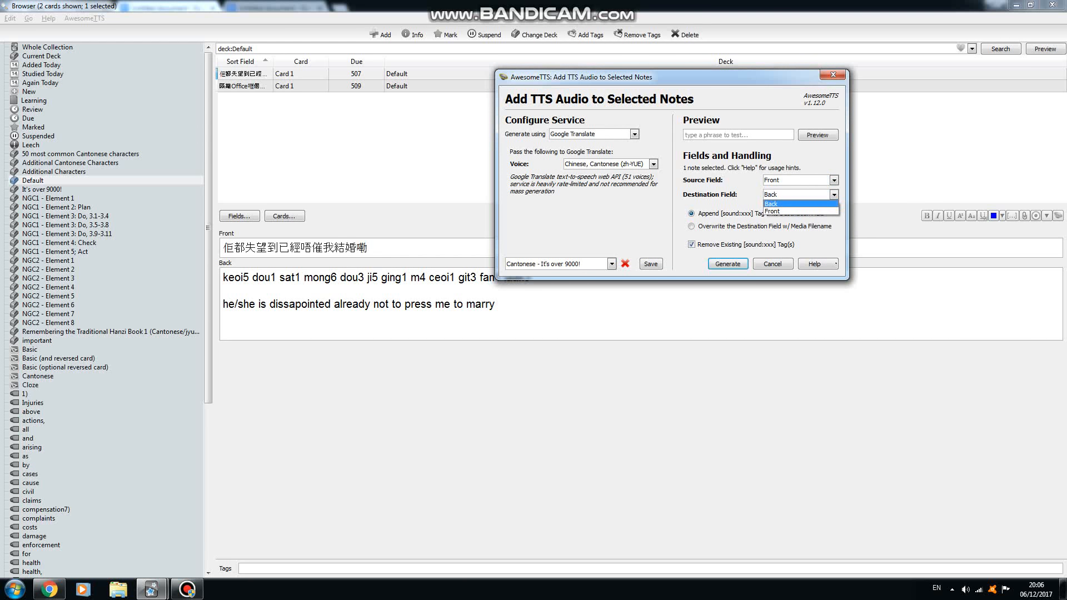
{"action": "left_click", "coordinate": [799, 204]}
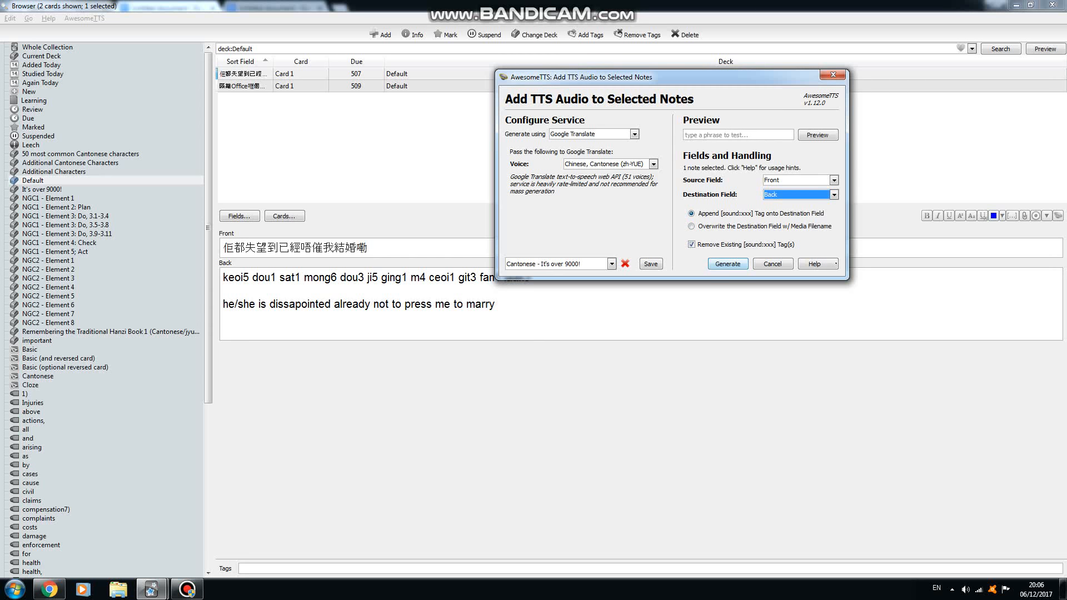
{"action": "key", "text": "Return"}
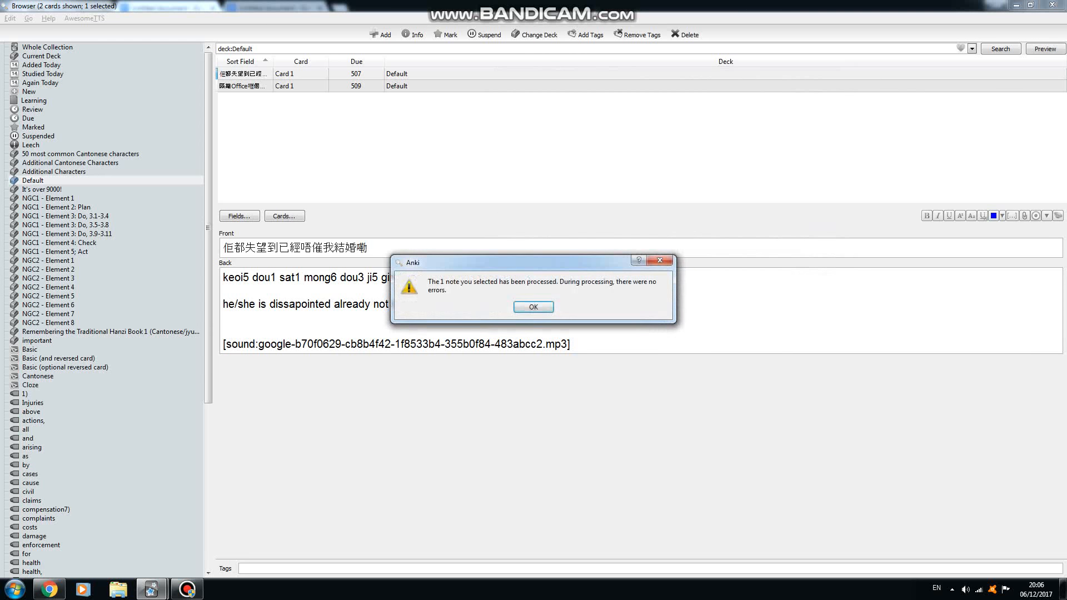
{"action": "key", "text": "Return"}
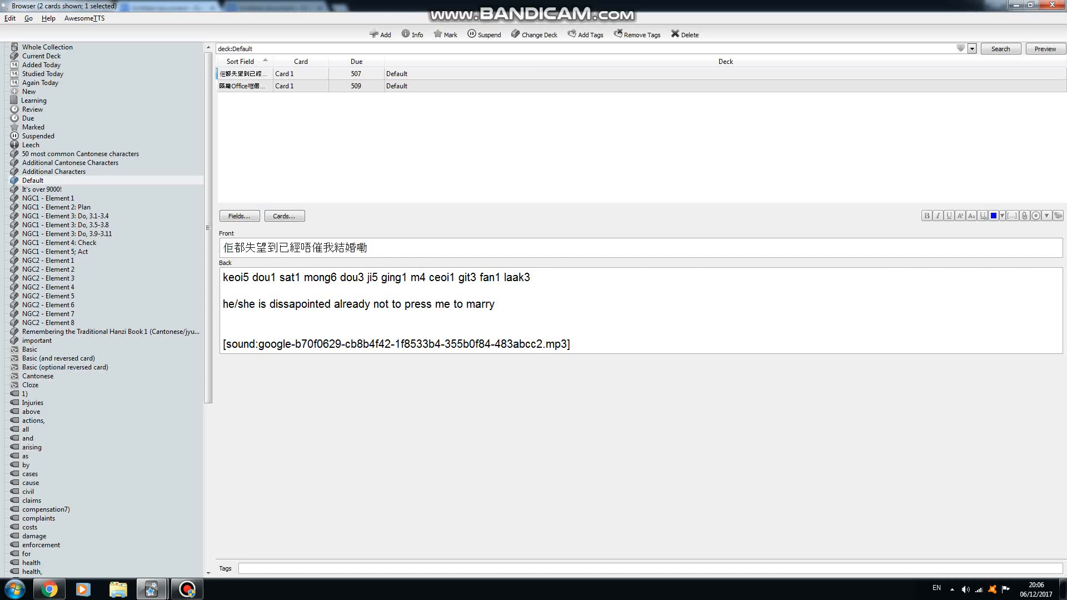
- Copy 催 from the card's Front field and look it up in CantoDict as a Chinese Character
{"action": "left_click_drag", "start_coordinate": [312, 248], "coordinate": [323, 248]}
{"action": "key", "text": "ctrl+c"}
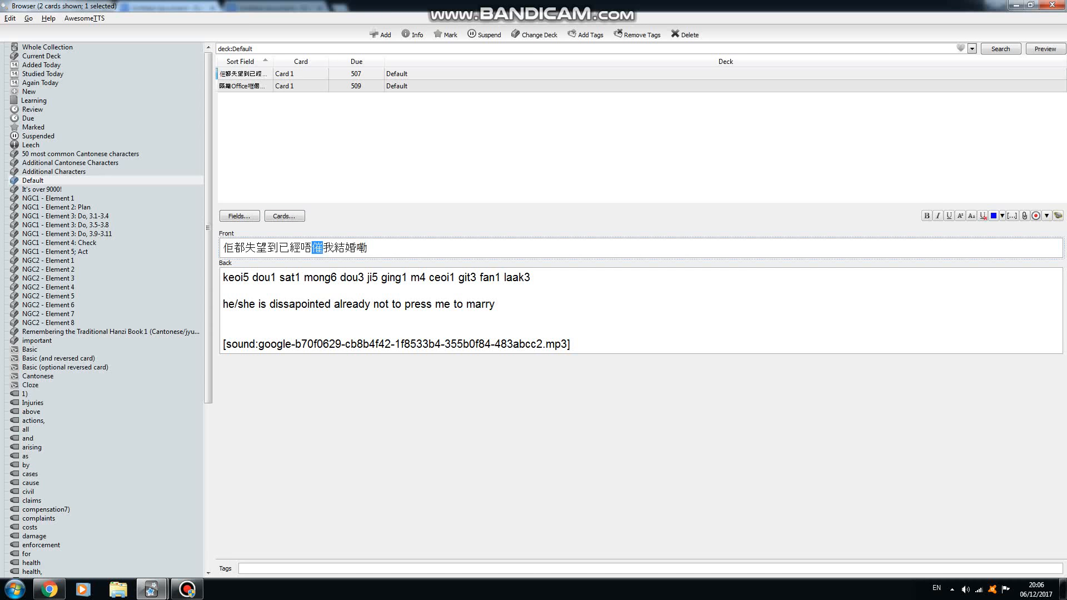
{"action": "key", "text": "alt+Tab"}
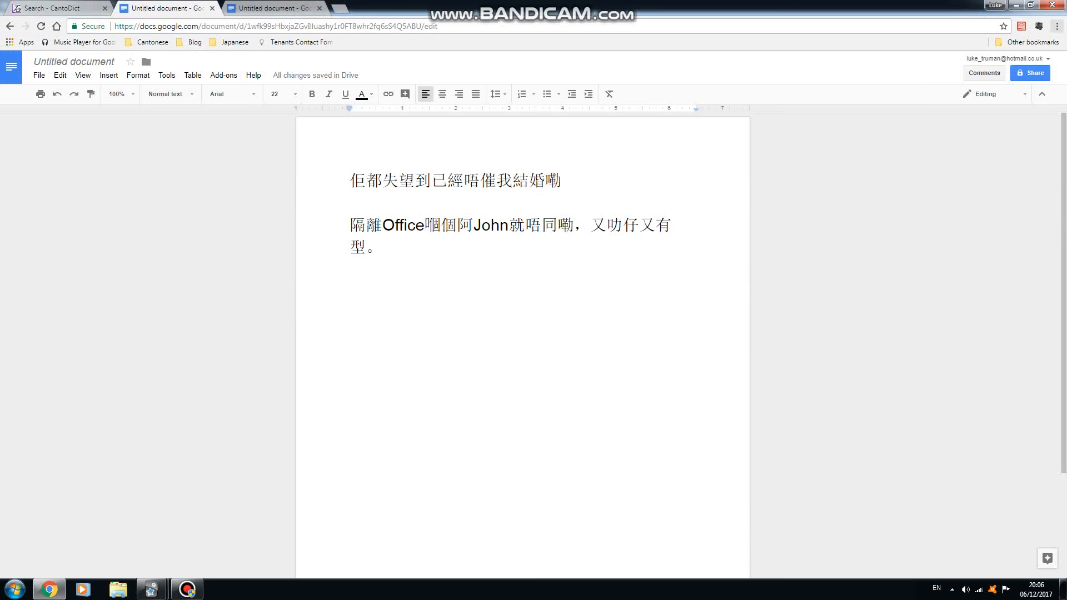
{"action": "left_click", "coordinate": [56, 8]}
{"action": "left_click", "coordinate": [446, 237]}
{"action": "key", "text": "ctrl+v"}
{"action": "left_click", "coordinate": [534, 236]}
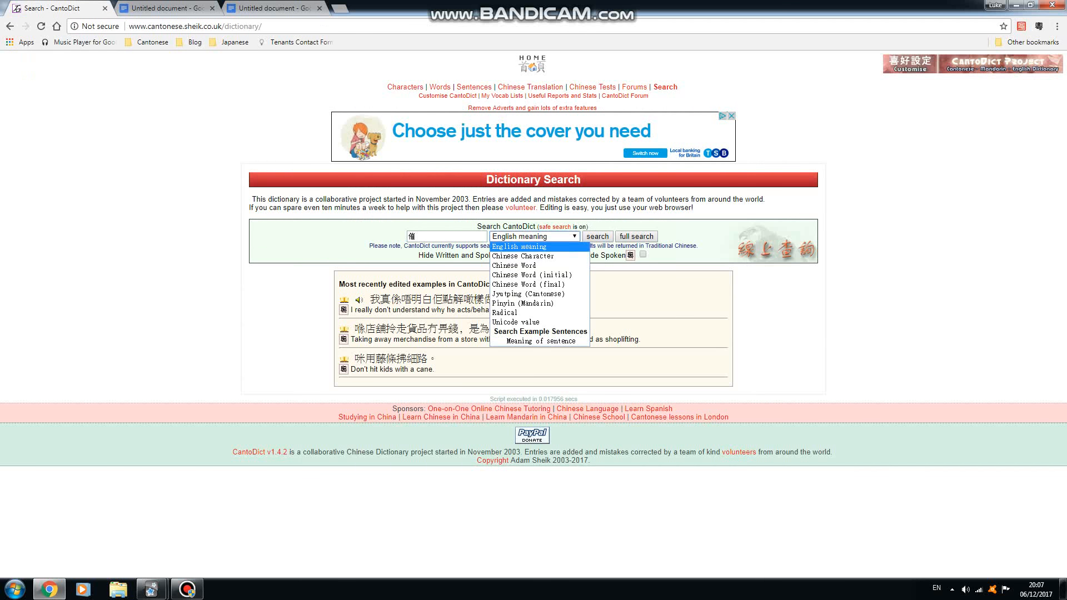
{"action": "key", "text": "Down"}
{"action": "key", "text": "Return"}
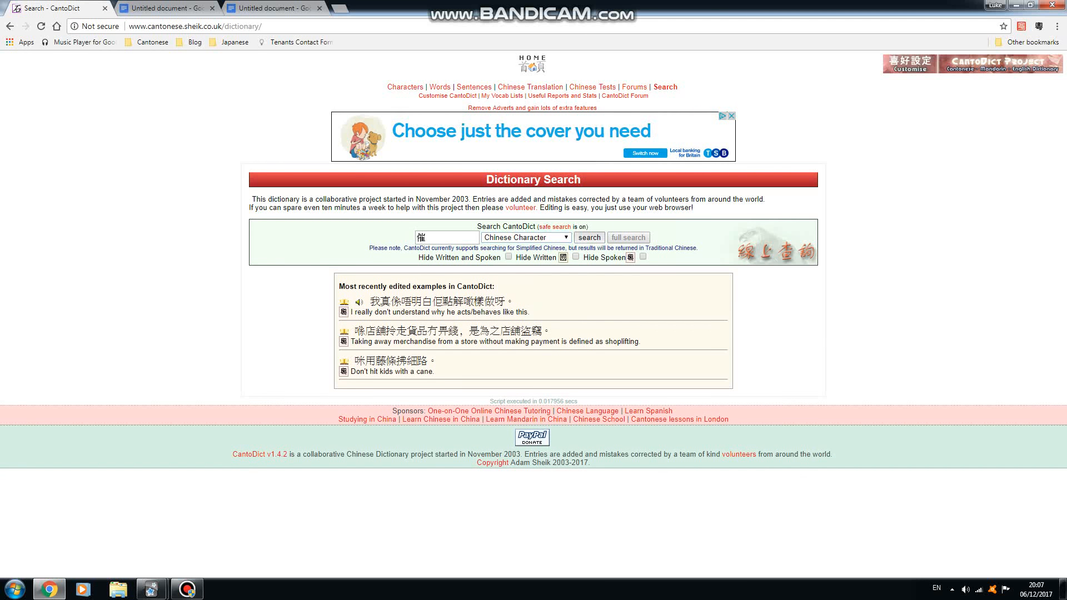
{"action": "left_click", "coordinate": [589, 237]}
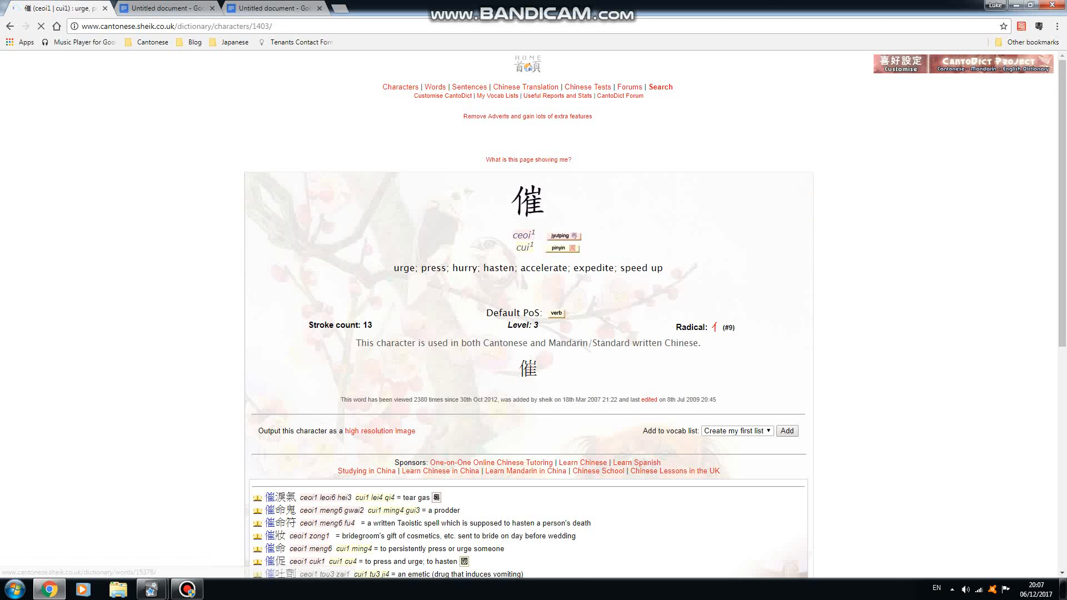
- Return to the Anki card browser, start a new note and set its deck to Additional Characters
{"action": "mouse_move", "coordinate": [151, 589]}
{"action": "left_click", "coordinate": [213, 508]}
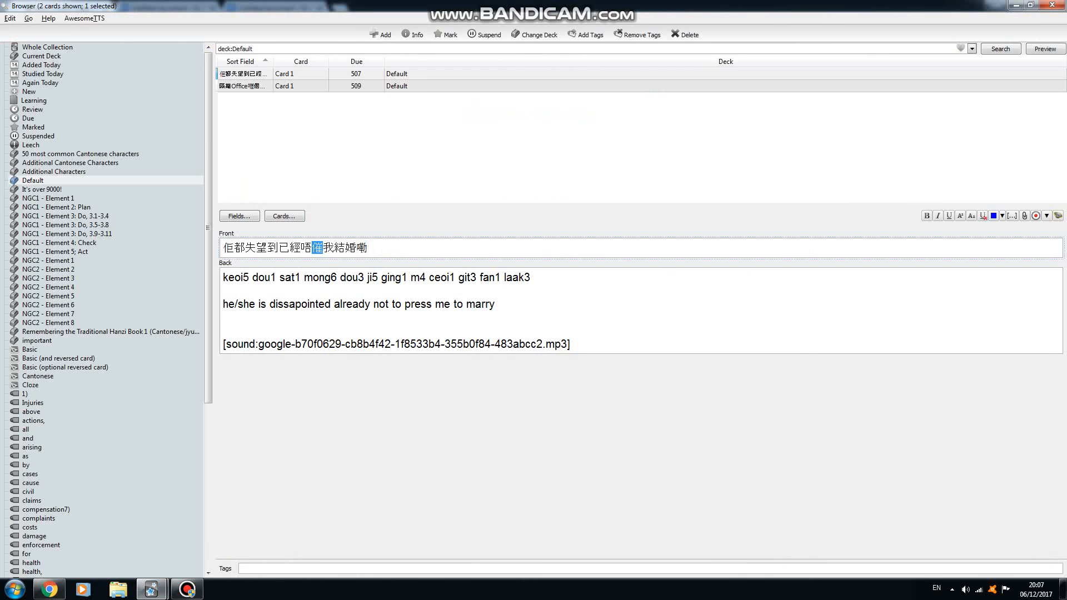
{"action": "left_click", "coordinate": [381, 35]}
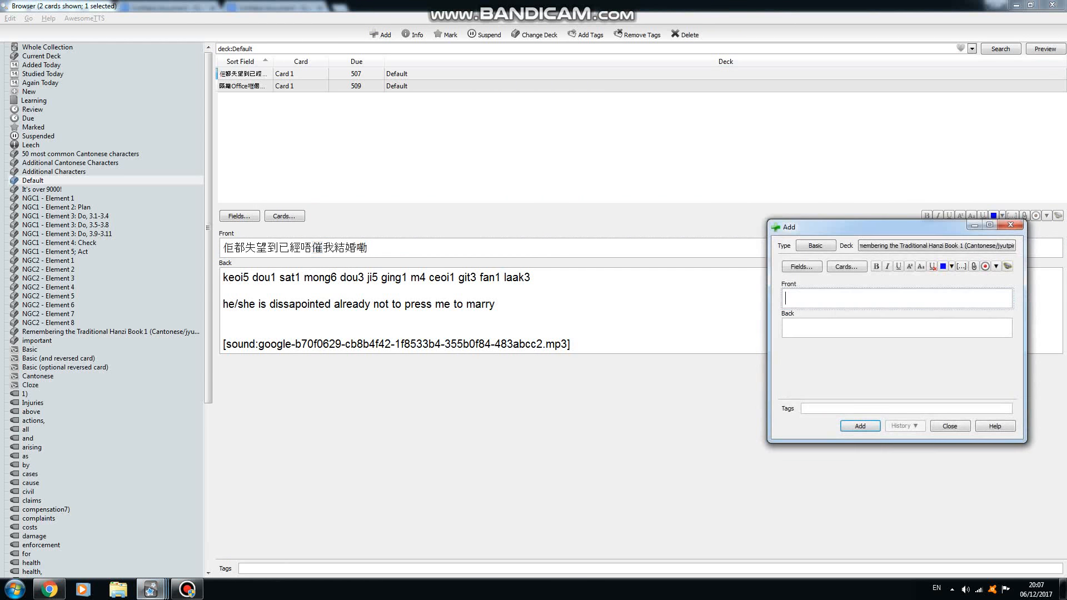
{"action": "key", "text": "ctrl+d"}
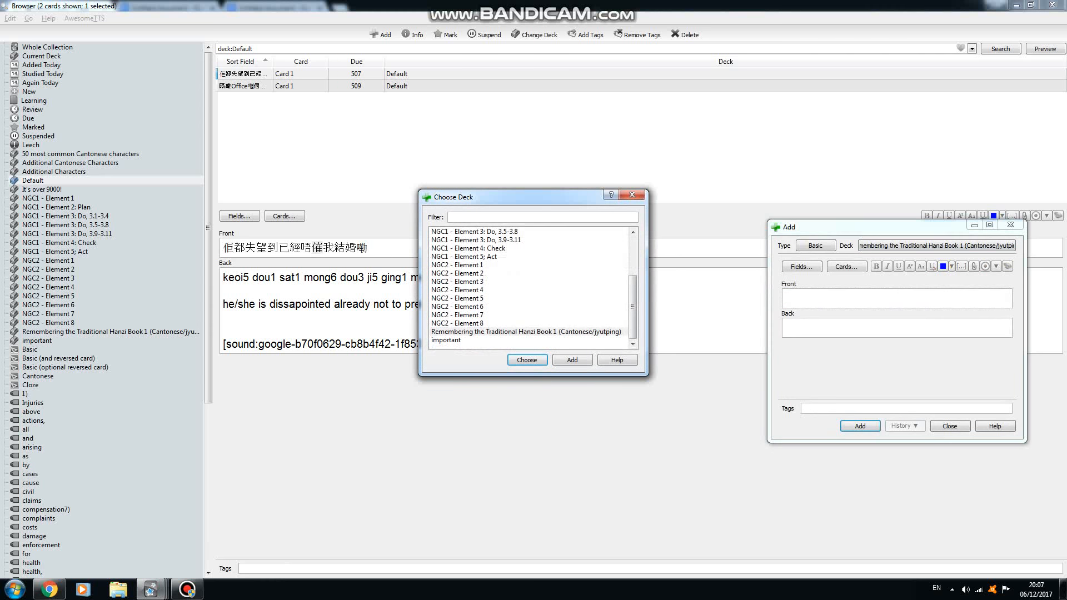
{"action": "scroll", "coordinate": [527, 288], "scroll_direction": "up", "scroll_amount": 3}
{"action": "double_click", "coordinate": [462, 248]}
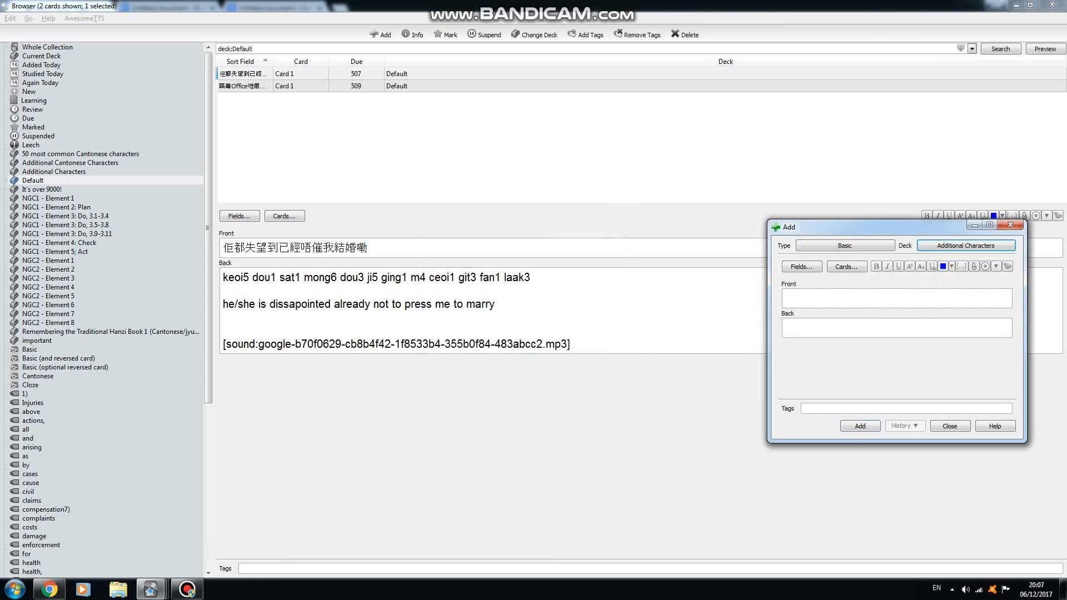
- Fill the new note's Front with the English meanings of 催 copied from CantoDict, followed by a blank line and "ceoi1"
{"action": "left_click", "coordinate": [50, 588]}
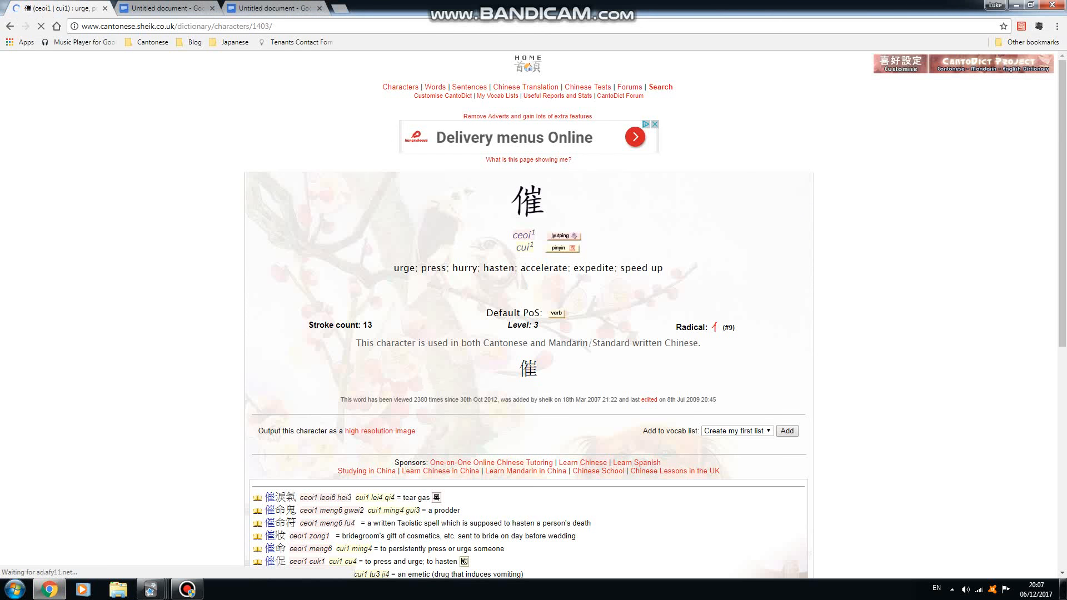
{"action": "left_click_drag", "start_coordinate": [369, 343], "coordinate": [664, 343]}
{"action": "left_click", "coordinate": [664, 343]}
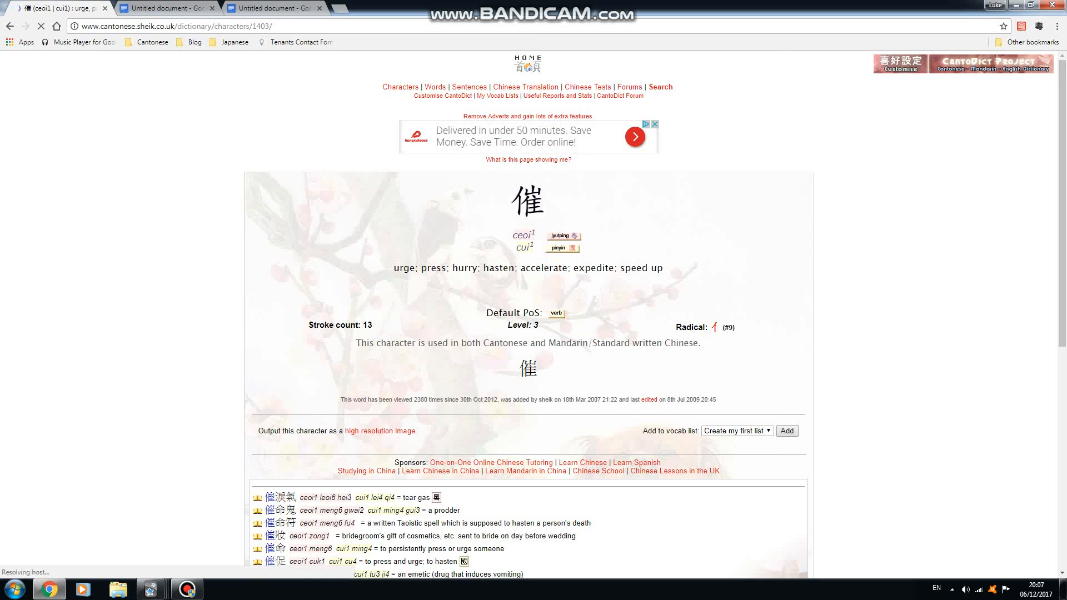
{"action": "left_click", "coordinate": [150, 589]}
{"action": "left_click", "coordinate": [314, 528]}
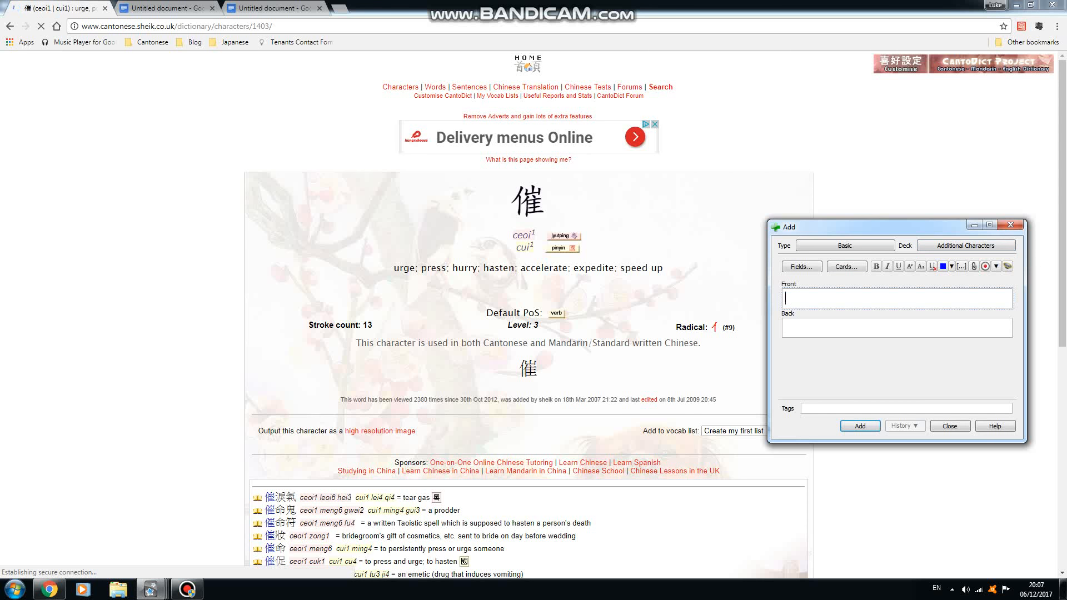
{"action": "triple_click", "coordinate": [527, 268]}
{"action": "key", "text": "ctrl+c"}
{"action": "key", "text": "alt+Tab"}
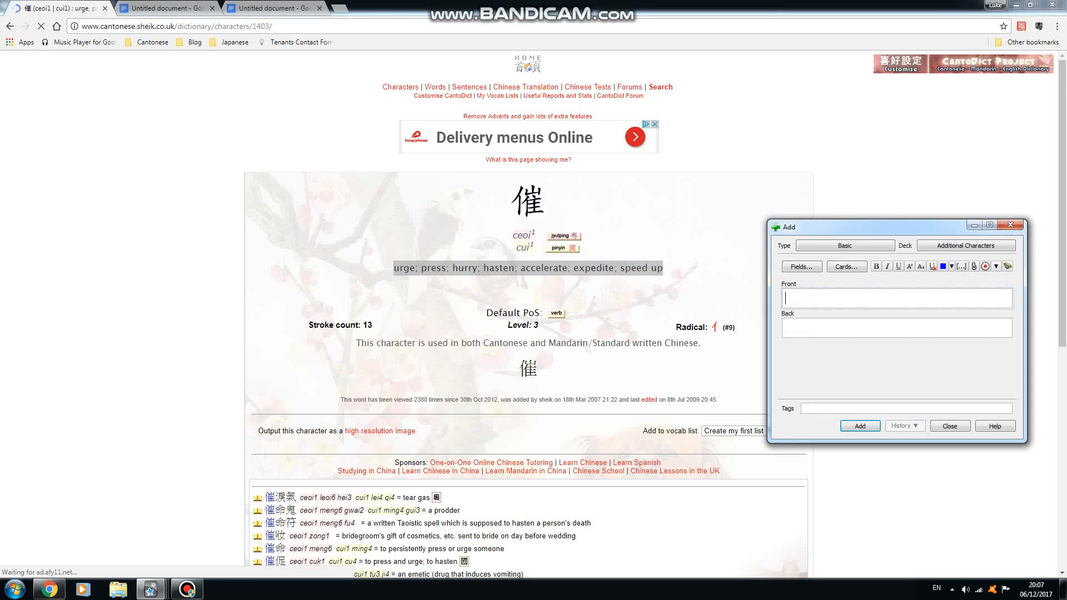
{"action": "key", "text": "ctrl+v"}
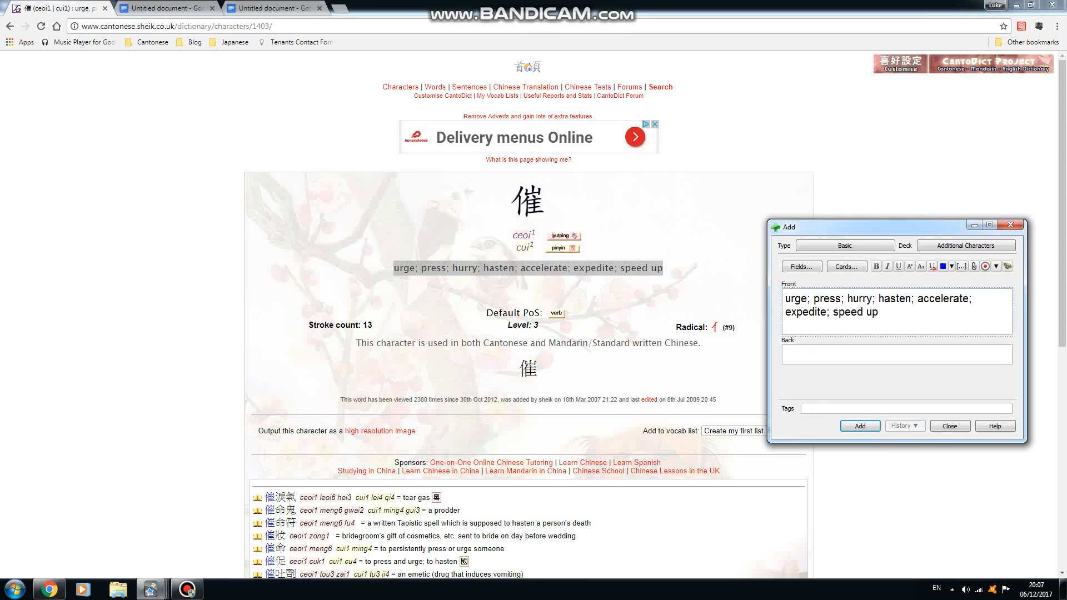
{"action": "key", "text": "Return"}
{"action": "key", "text": "Return"}
{"action": "type", "text": "ceoi1"}
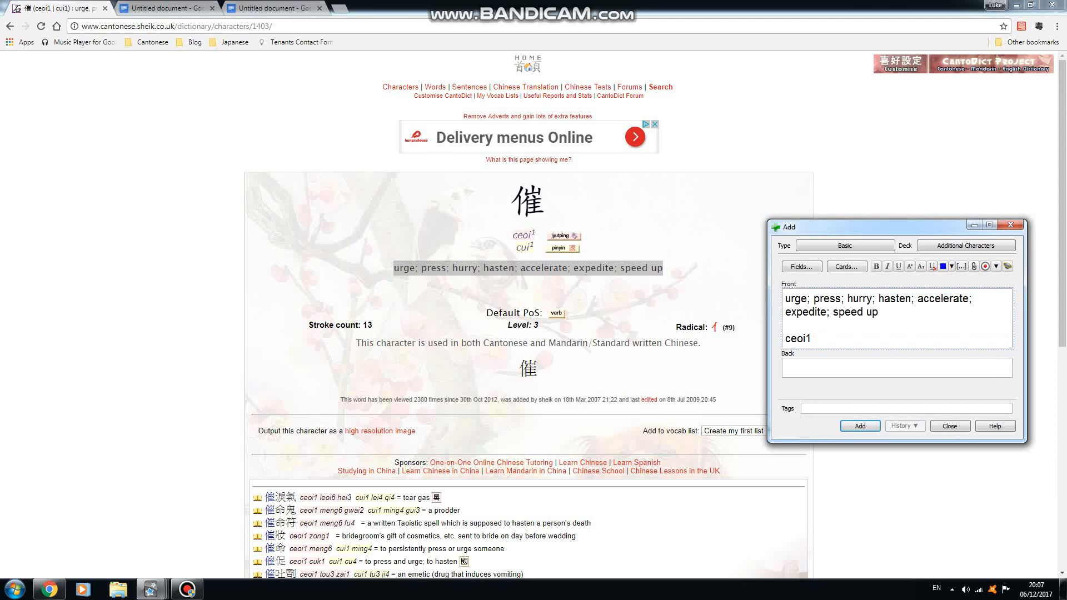
- Copy 催 from the dictionary page into the note's Back field, add the note and close the Add window
{"action": "key", "text": "Tab"}
{"action": "double_click", "coordinate": [527, 201]}
{"action": "key", "text": "ctrl+c"}
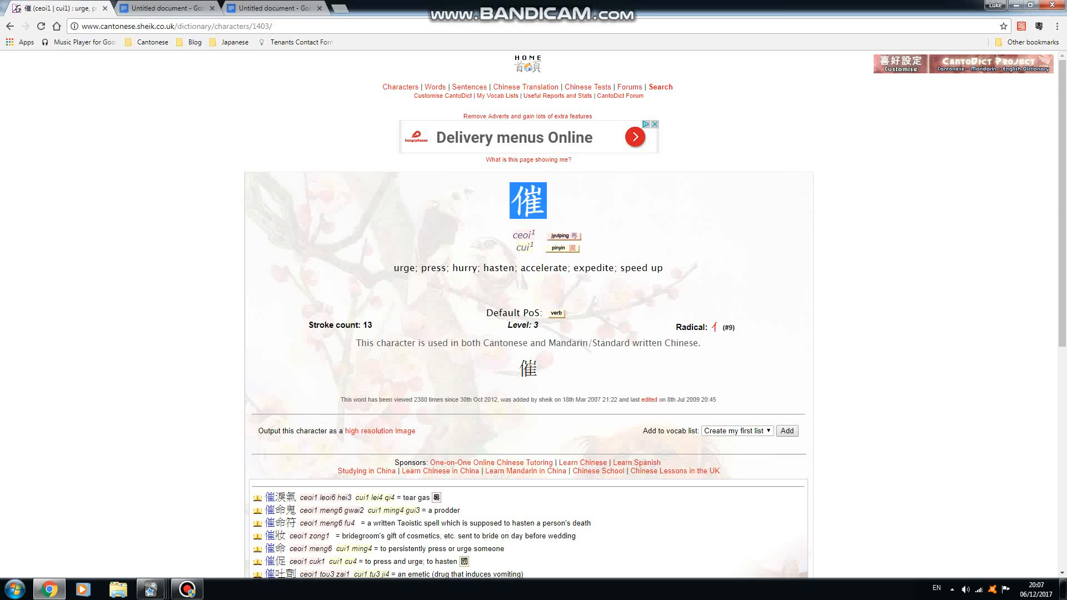
{"action": "key", "text": "alt+Tab"}
{"action": "key", "text": "ctrl+v"}
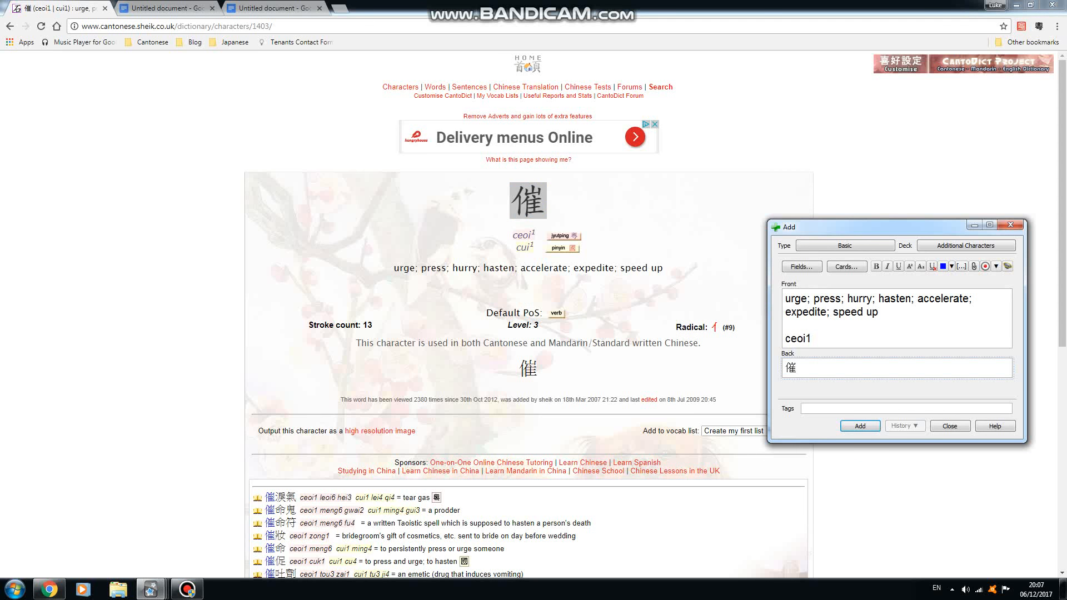
{"action": "left_click", "coordinate": [860, 426]}
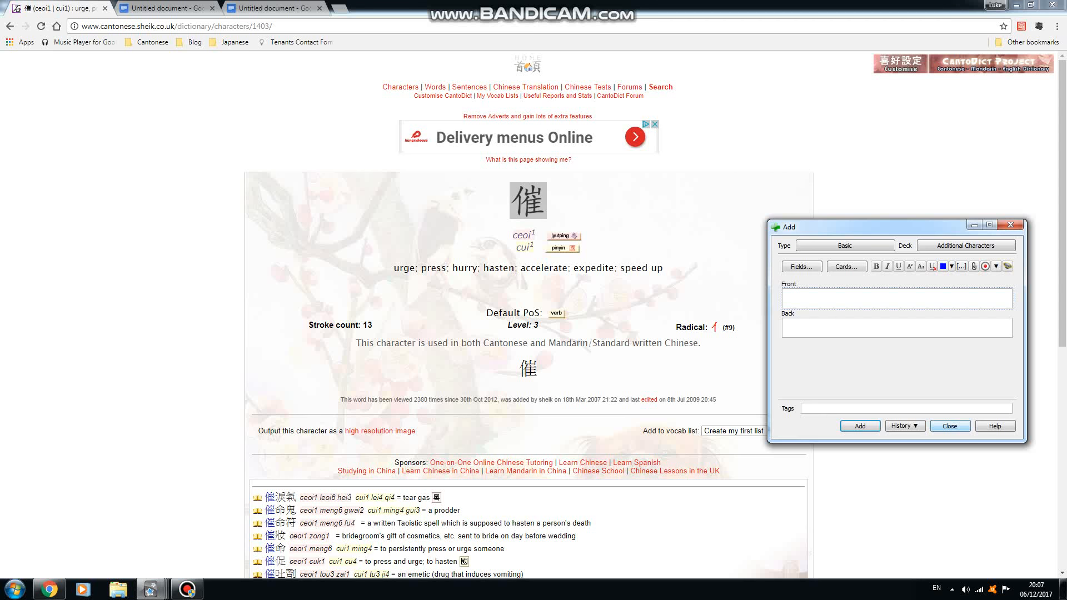
{"action": "left_click", "coordinate": [950, 426]}
- Return to the card browser and move the 佢都失望到已經唔催我結婚嘞 card to the "It's over 9000!" deck
{"action": "mouse_move", "coordinate": [151, 589]}
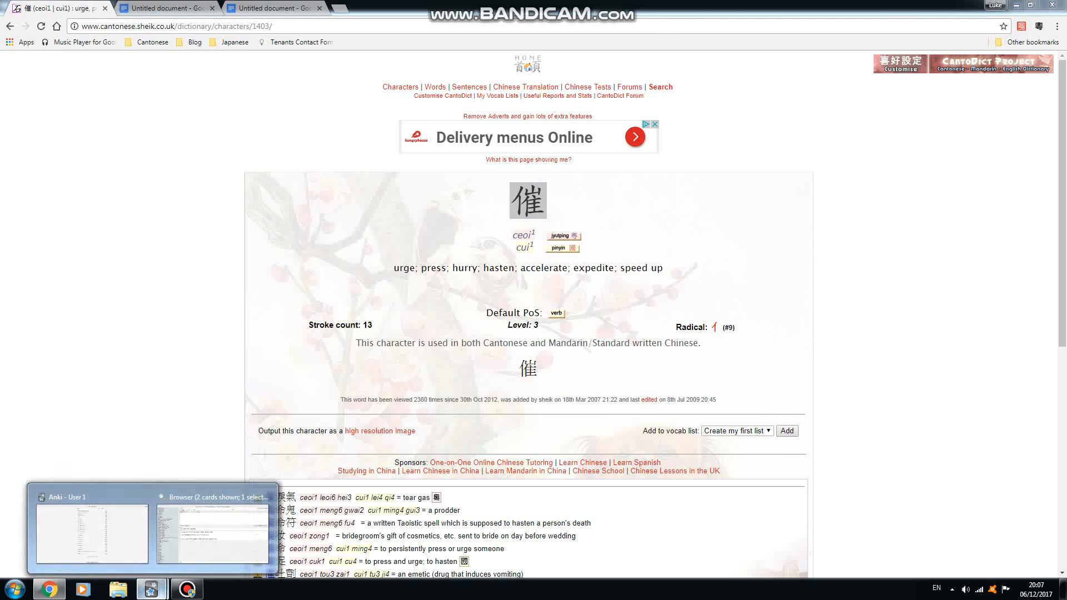
{"action": "left_click", "coordinate": [216, 519]}
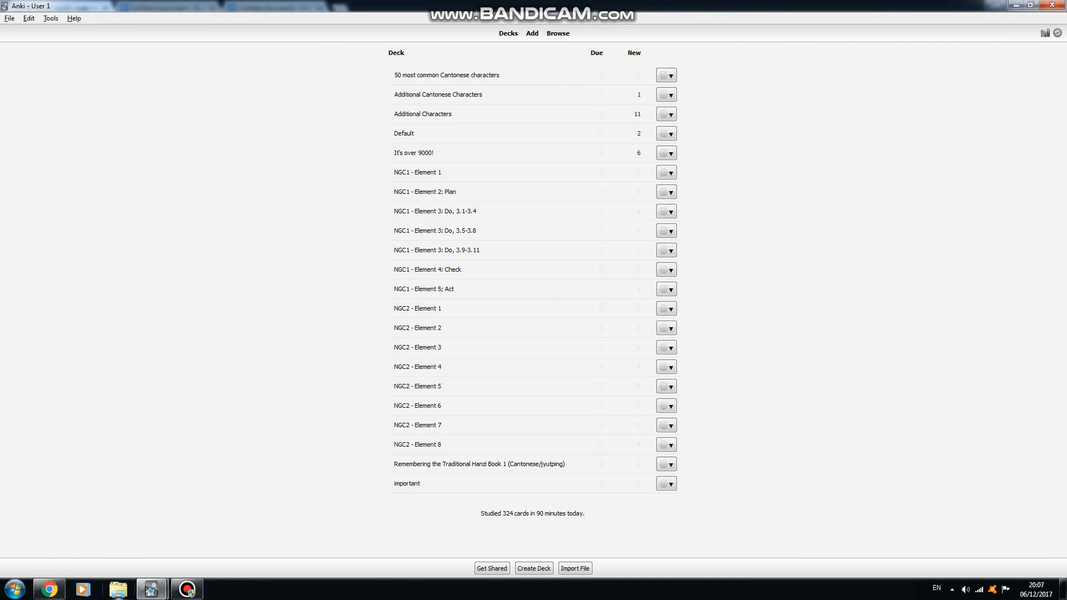
{"action": "left_click", "coordinate": [90, 534]}
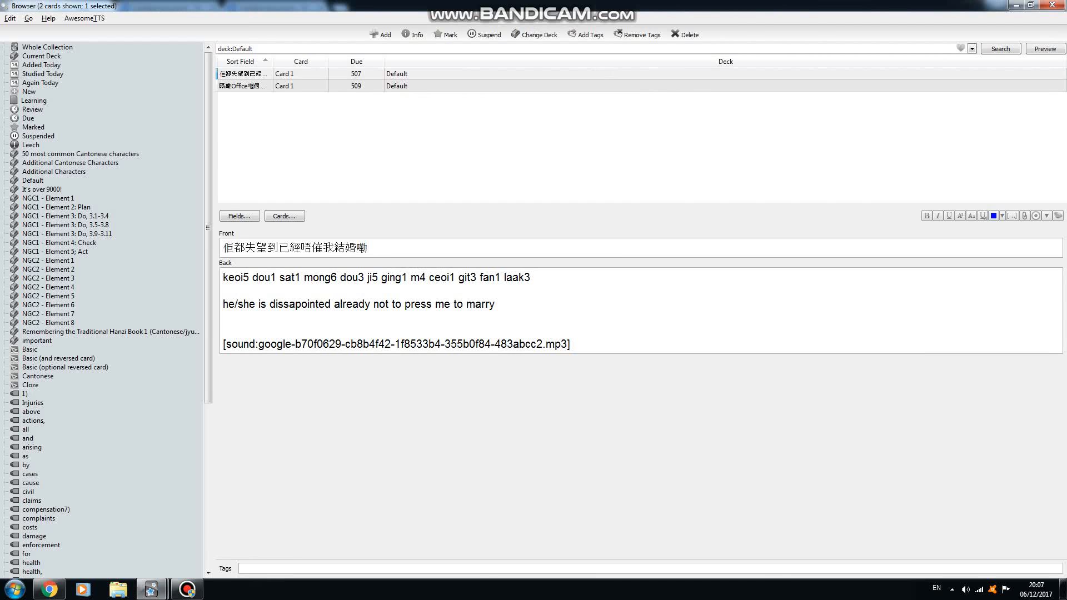
{"action": "double_click", "coordinate": [556, 303]}
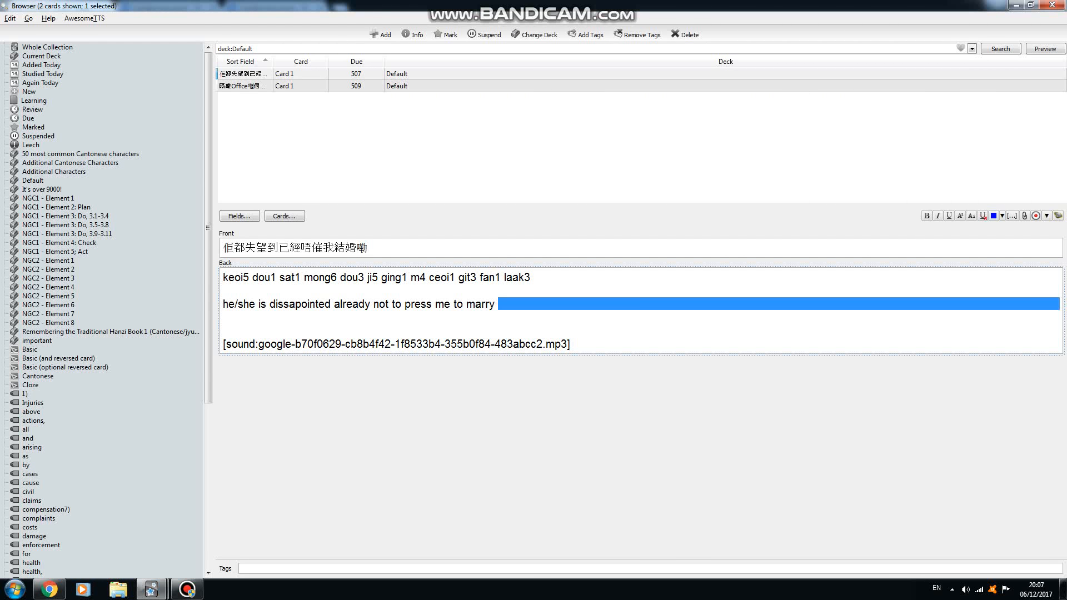
{"action": "left_click", "coordinate": [499, 74]}
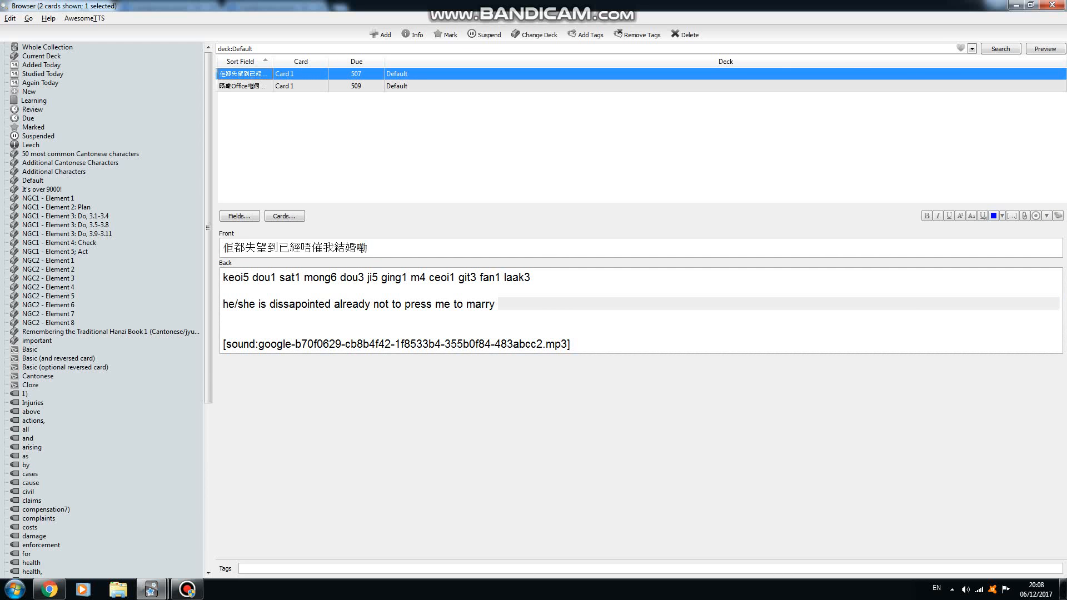
{"action": "left_click", "coordinate": [534, 35]}
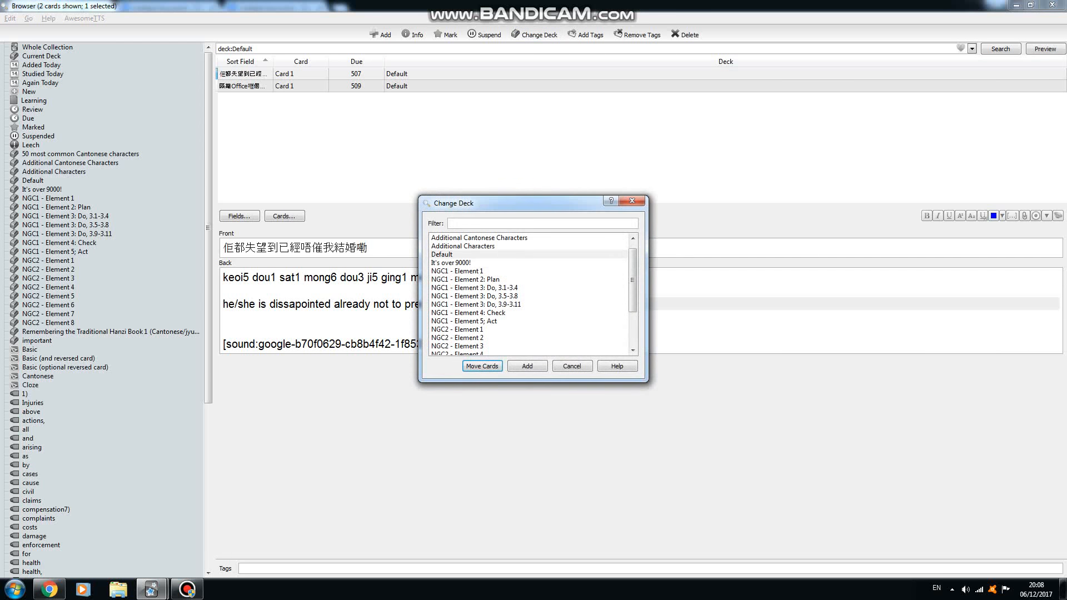
{"action": "left_click", "coordinate": [451, 263]}
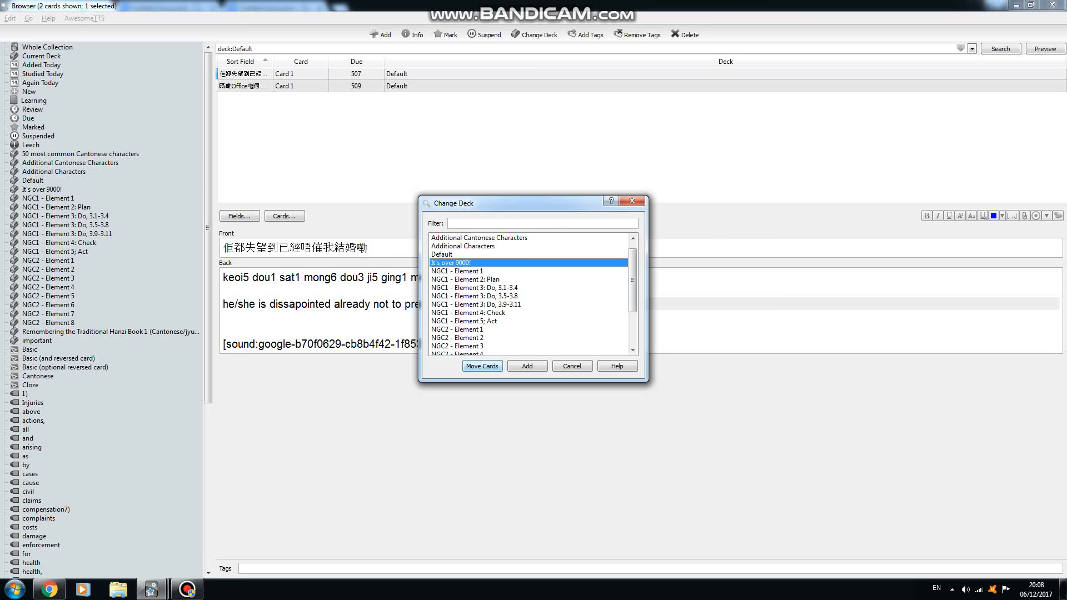
{"action": "left_click", "coordinate": [482, 365]}
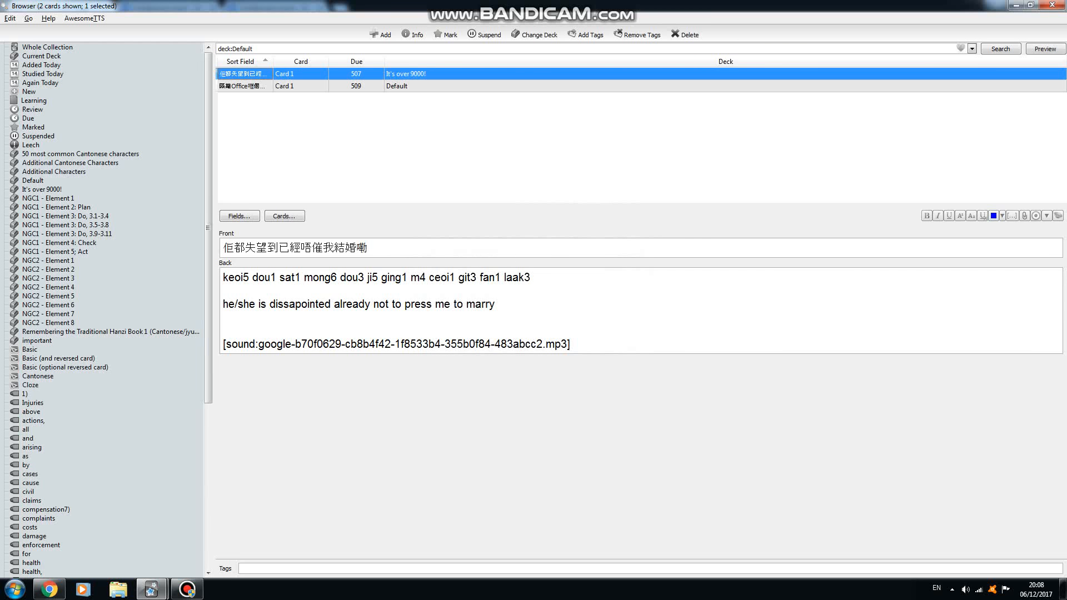
- List the Default deck's cards again and select the Front text of the 隔離Office card
{"action": "left_click", "coordinate": [33, 180]}
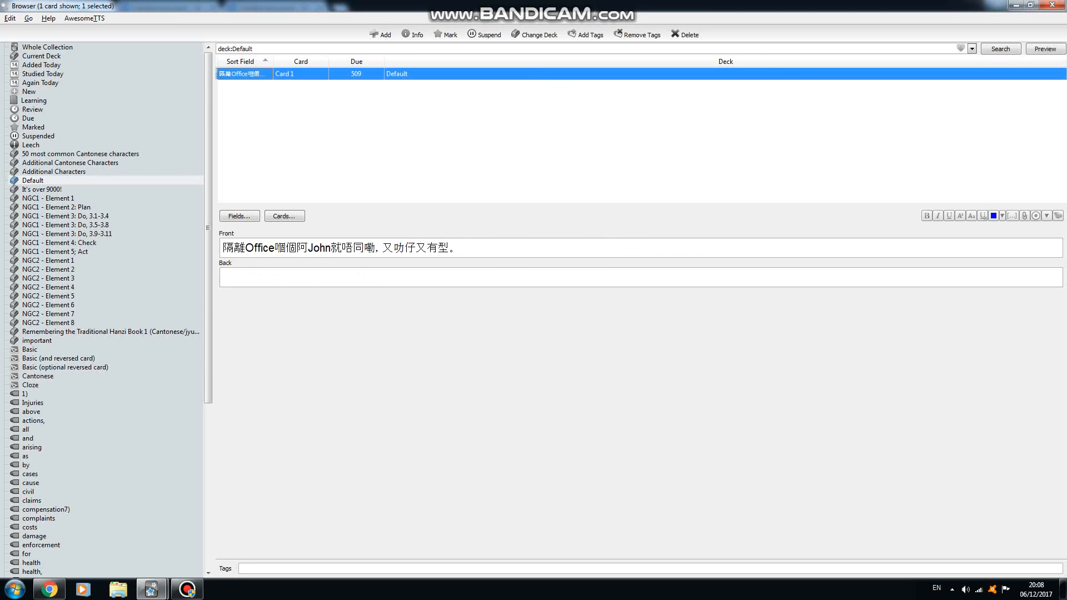
{"action": "key", "text": "Tab"}
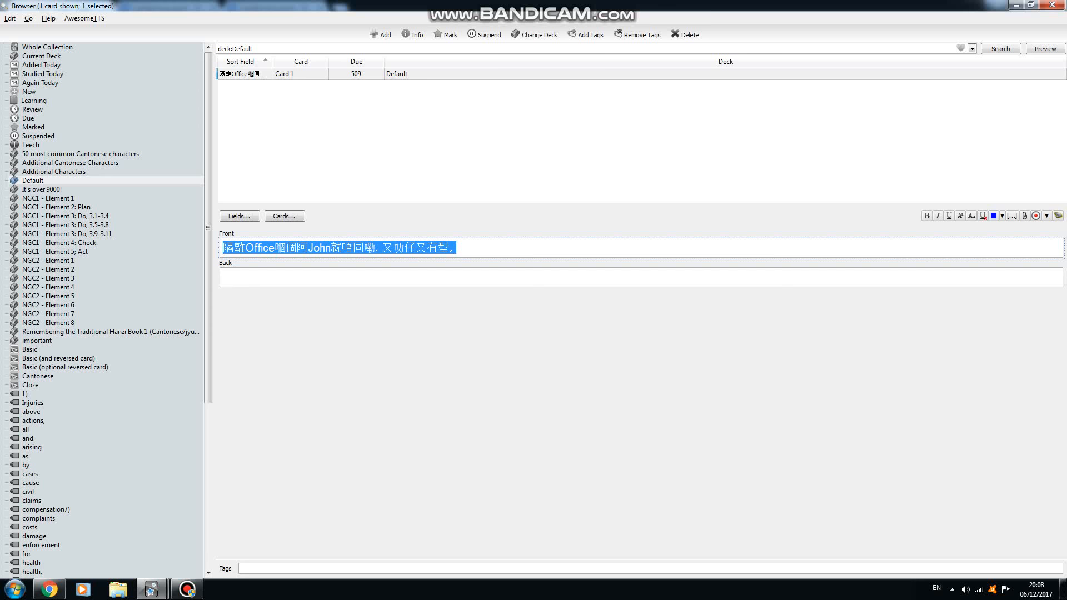
- Switch to Chrome, open the numbered vocabulary document and highlight the punctuation terms in item 3, from 引號 to 感歎號
{"action": "left_click", "coordinate": [50, 589]}
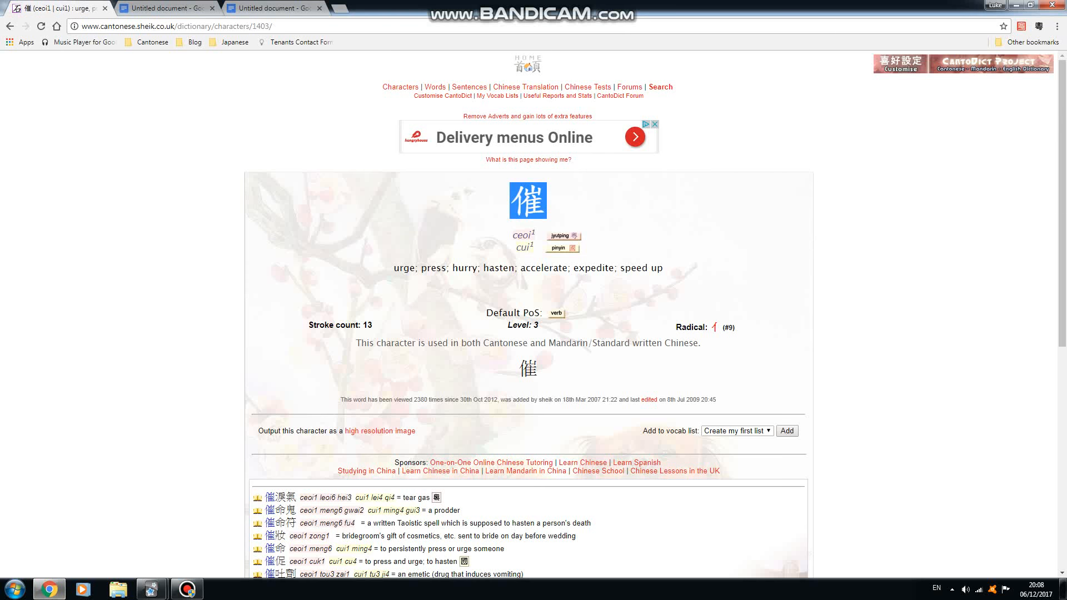
{"action": "left_click", "coordinate": [528, 200]}
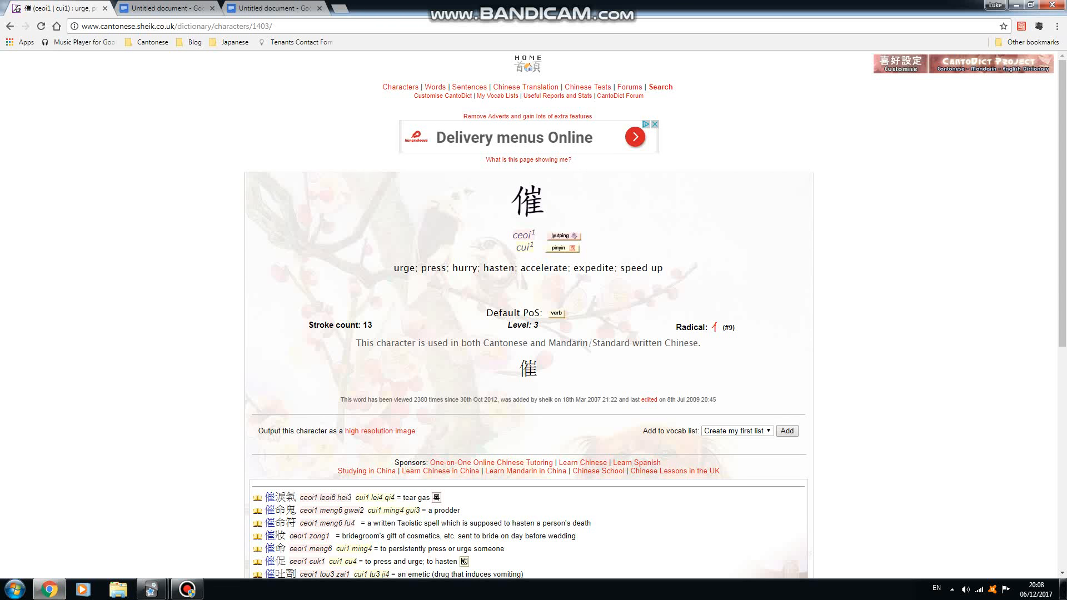
{"action": "left_click", "coordinate": [274, 8]}
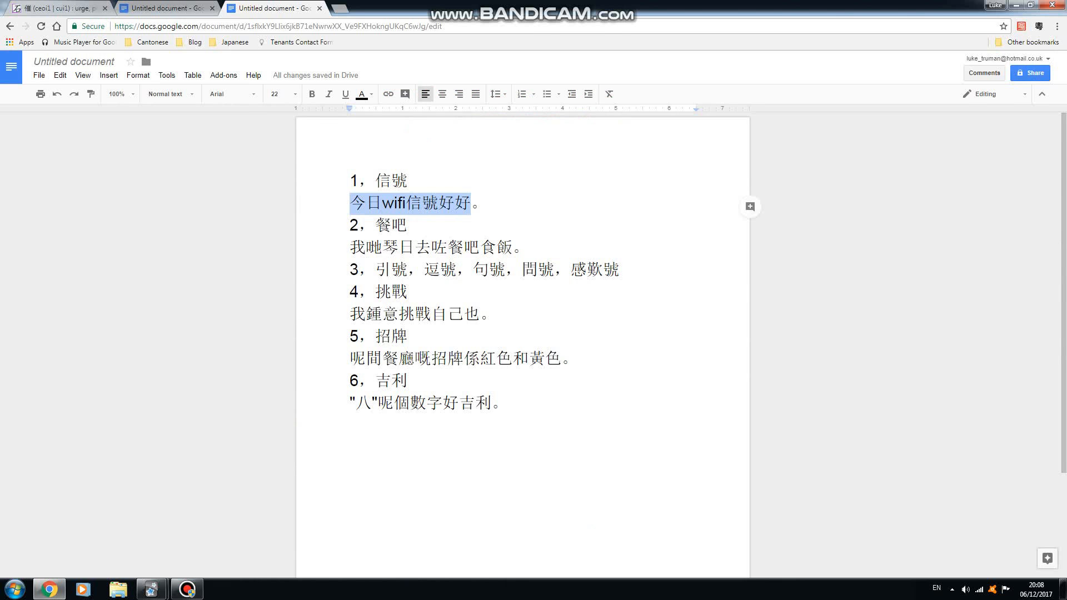
{"action": "left_click_drag", "start_coordinate": [376, 270], "coordinate": [625, 269]}
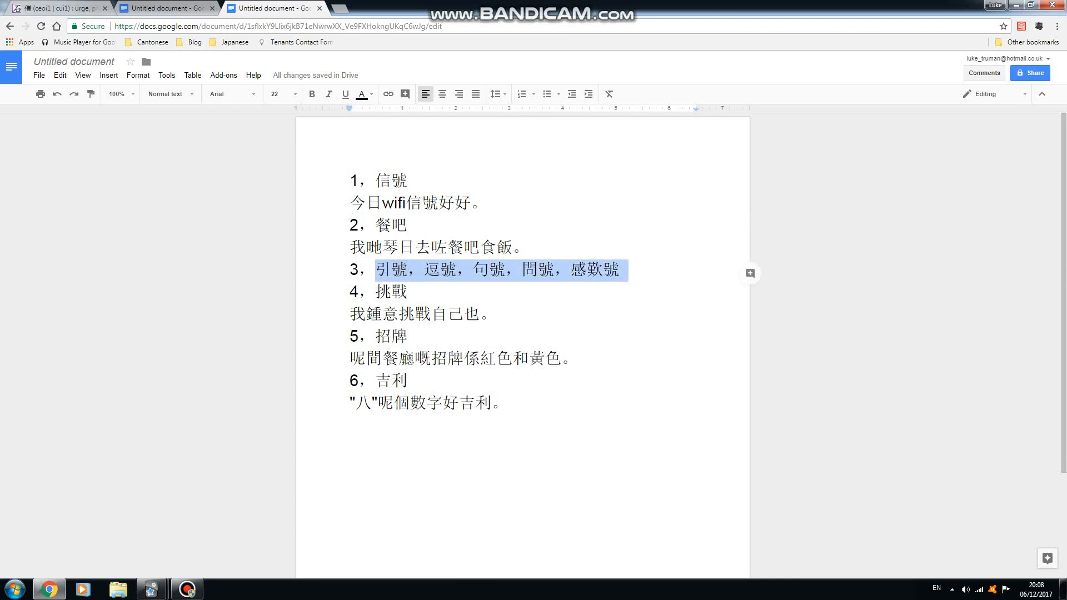
{"action": "left_click", "coordinate": [68, 8]}
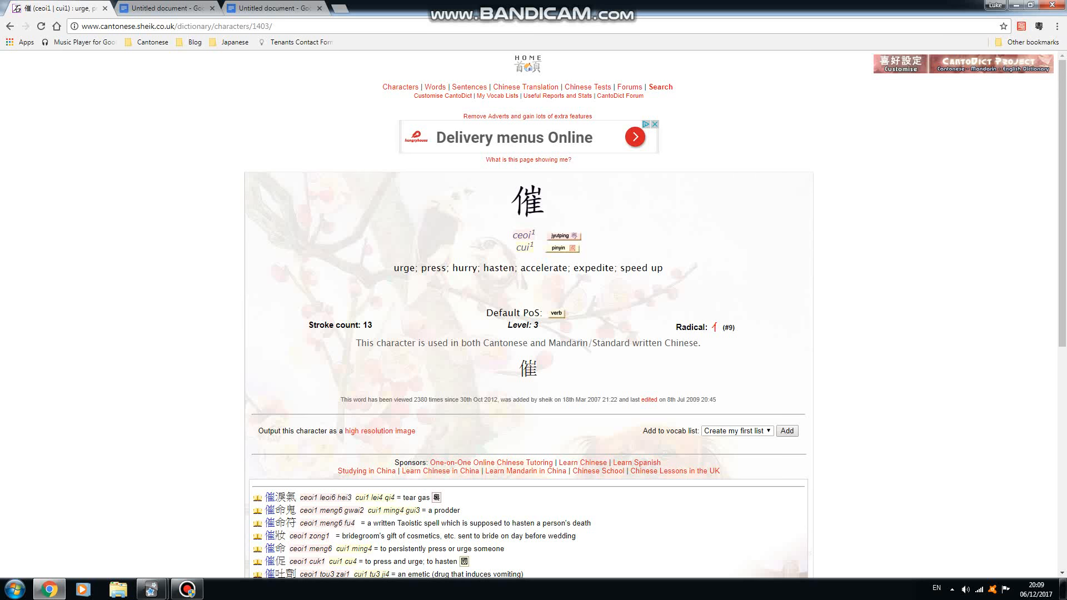
{"action": "left_click", "coordinate": [187, 589]}
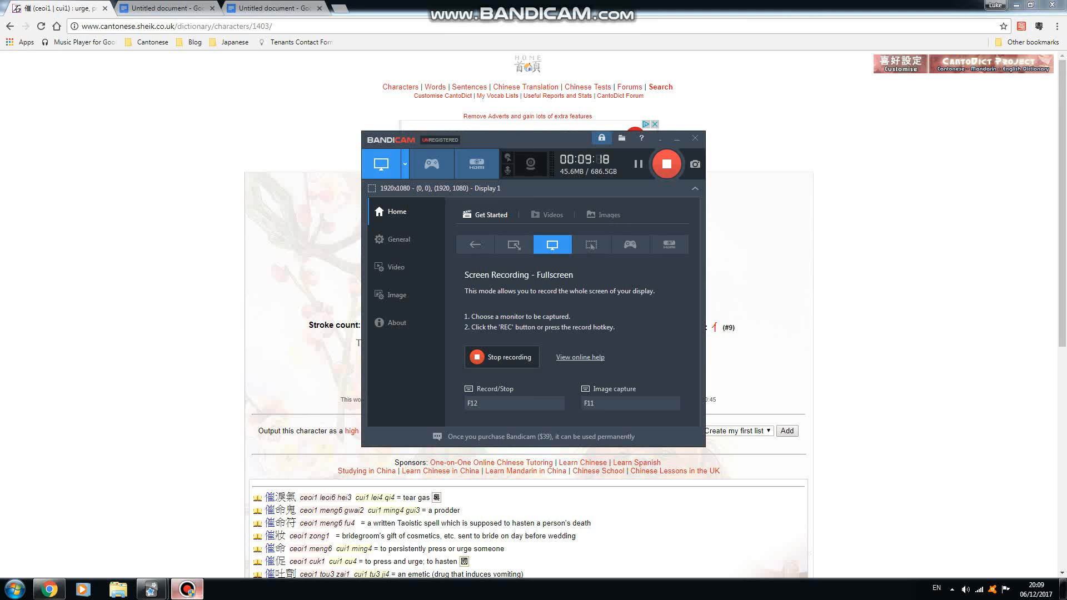